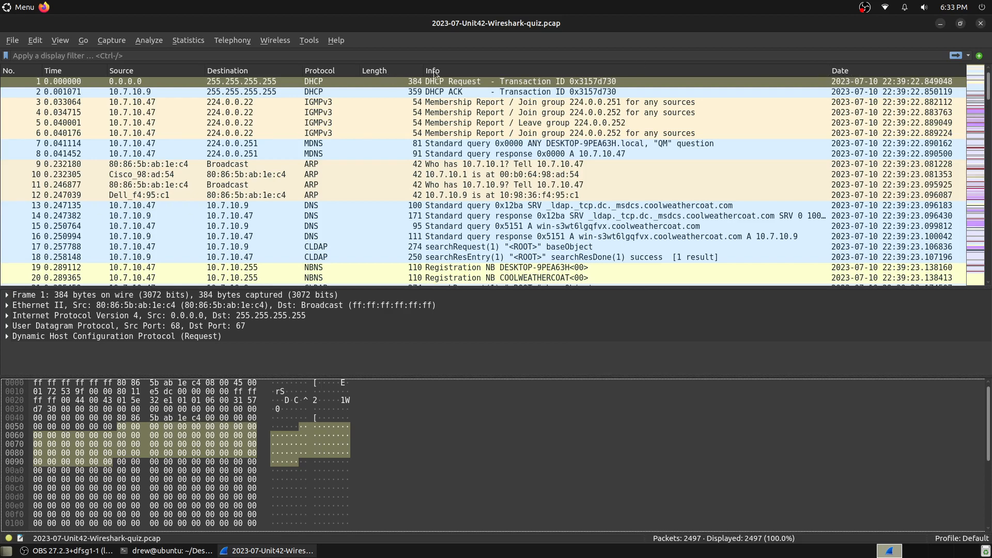
Add a trial packet-list column in the column preferences to view the available types, and remove it.
right_click(450, 73)
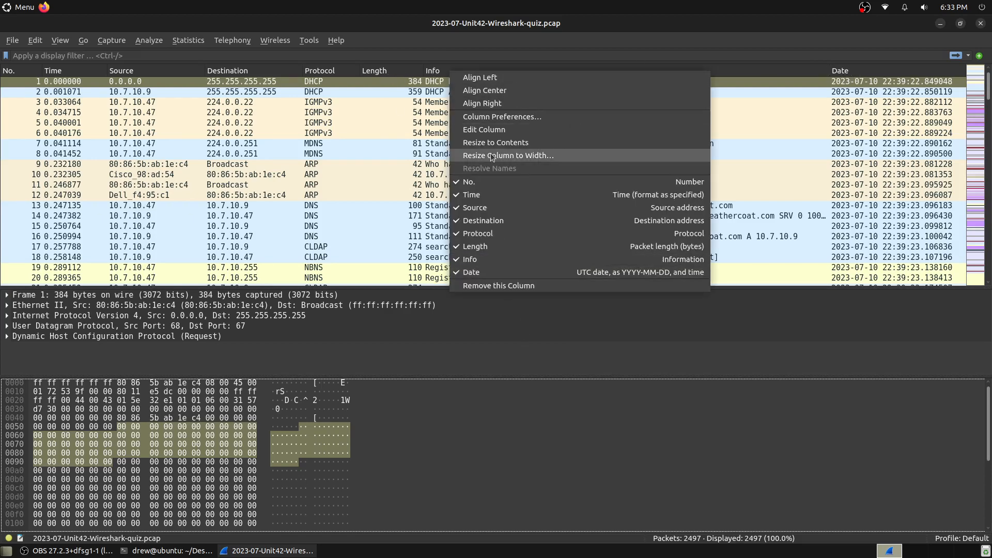
left_click(511, 118)
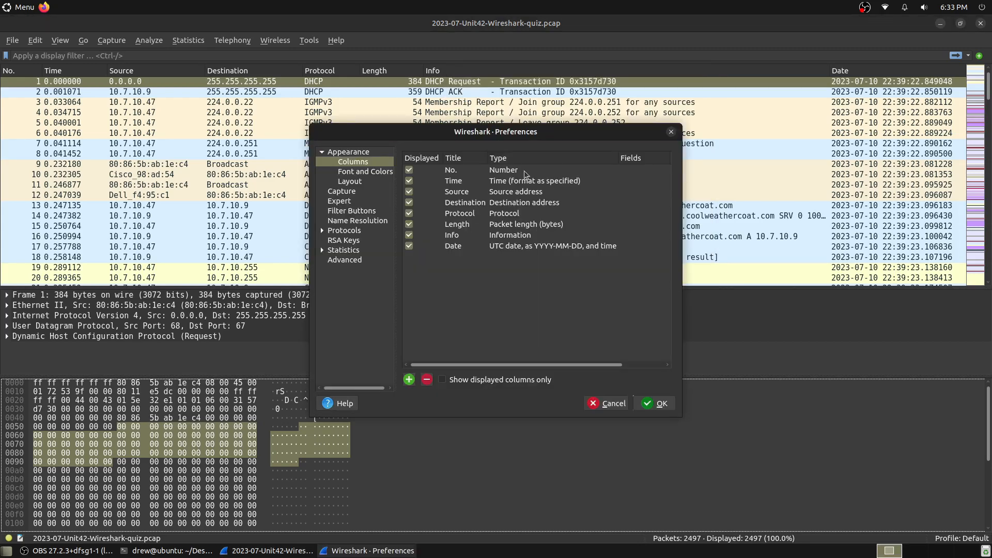
left_click(408, 380)
double_click(513, 258)
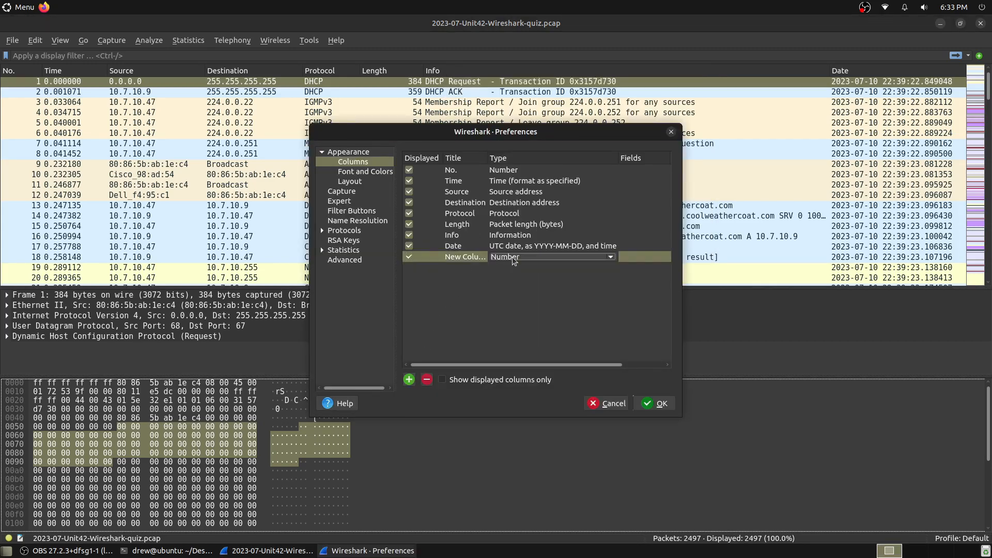
left_click(514, 260)
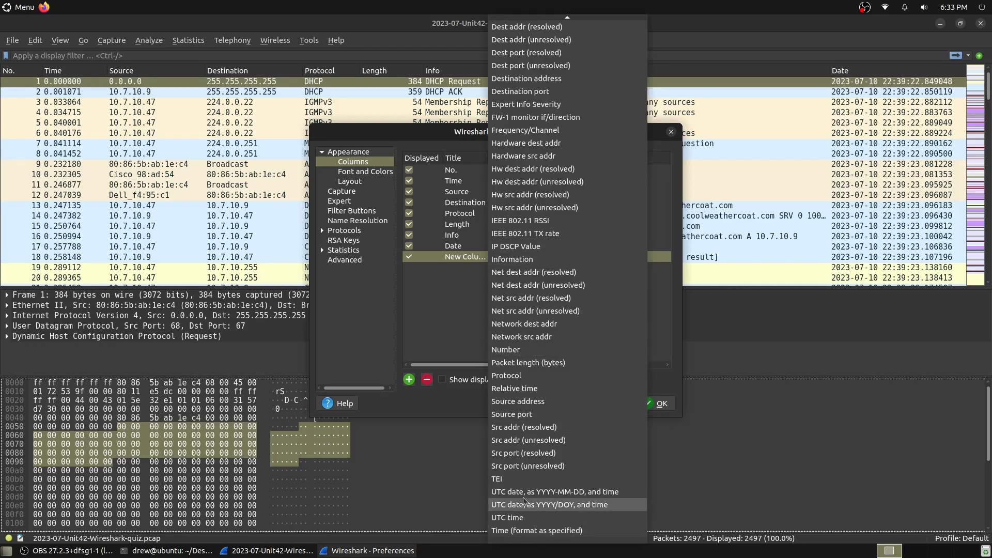
left_click(473, 331)
left_click(428, 382)
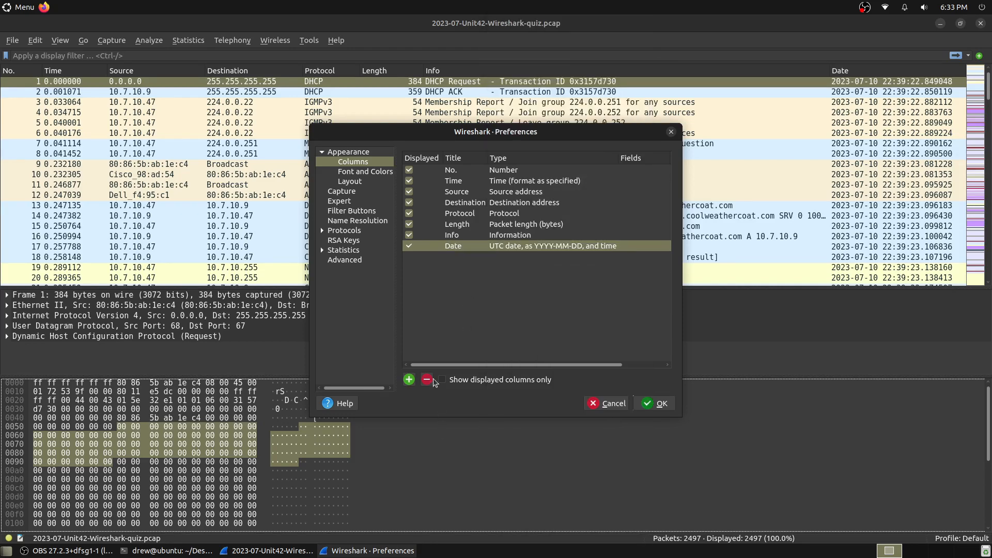
left_click(647, 403)
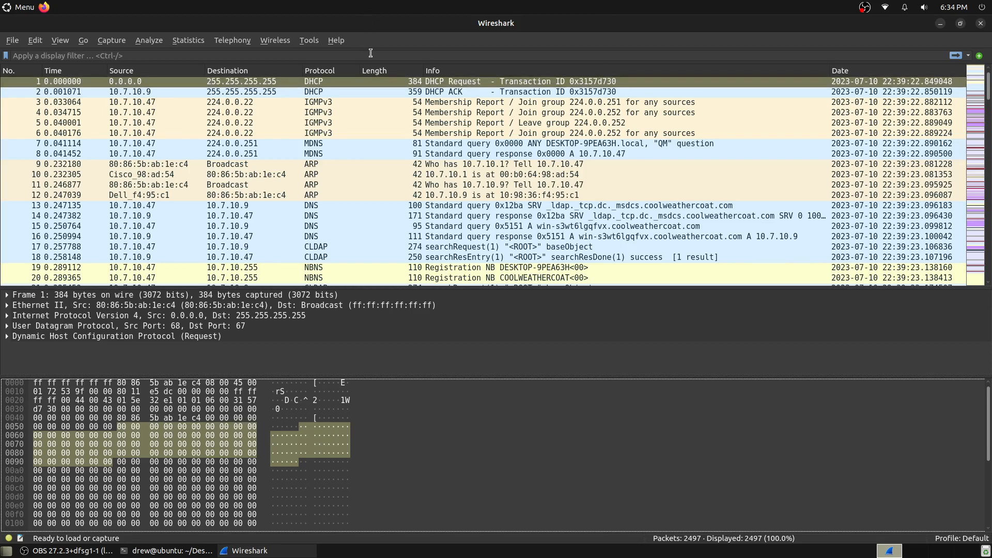
Filter the capture with dns and select the first wpad.coolweathercoat.com query.
type("dns")
key("Return")
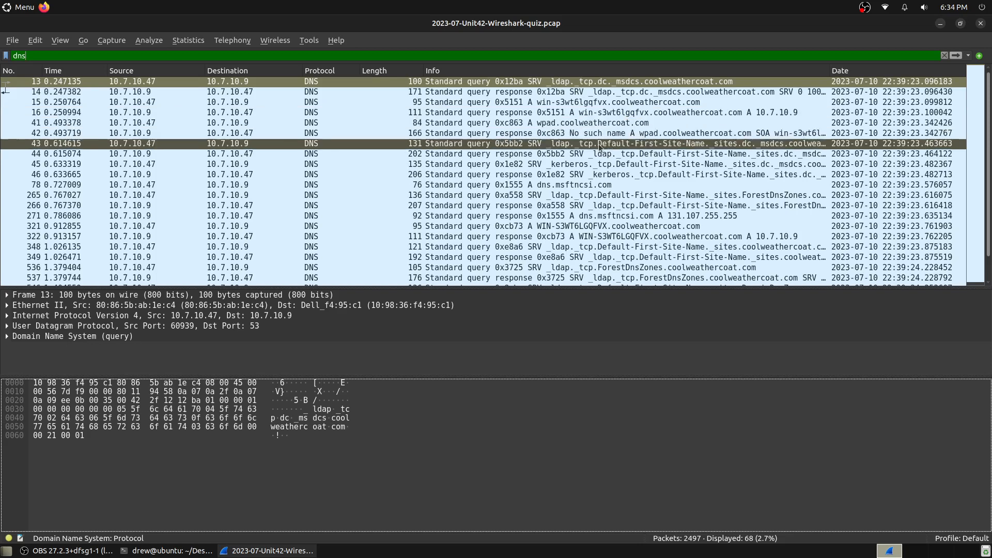
left_click(568, 187)
left_click(568, 124)
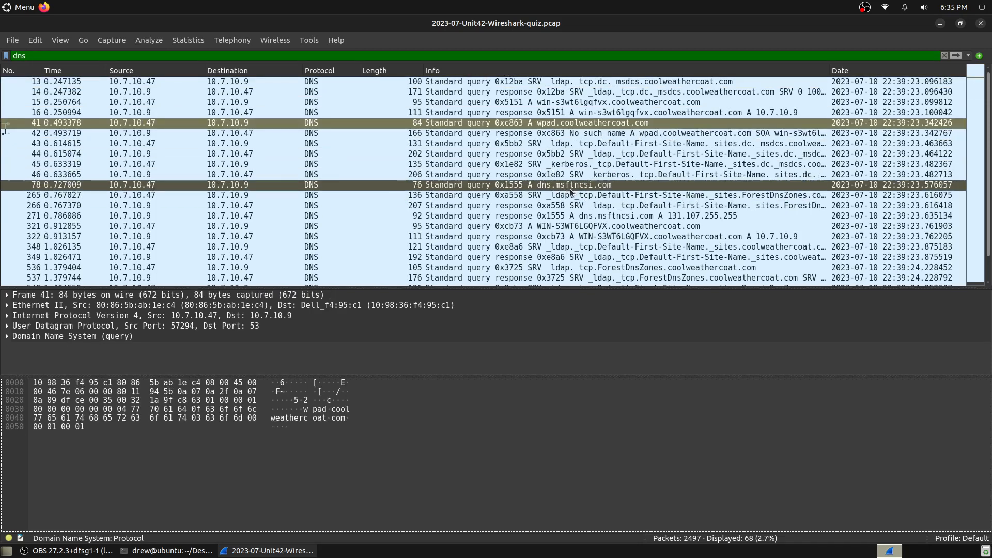
Examine the domains in the filtered DNS queries and responses for suspicious names.
scroll(565, 170, "down", 2)
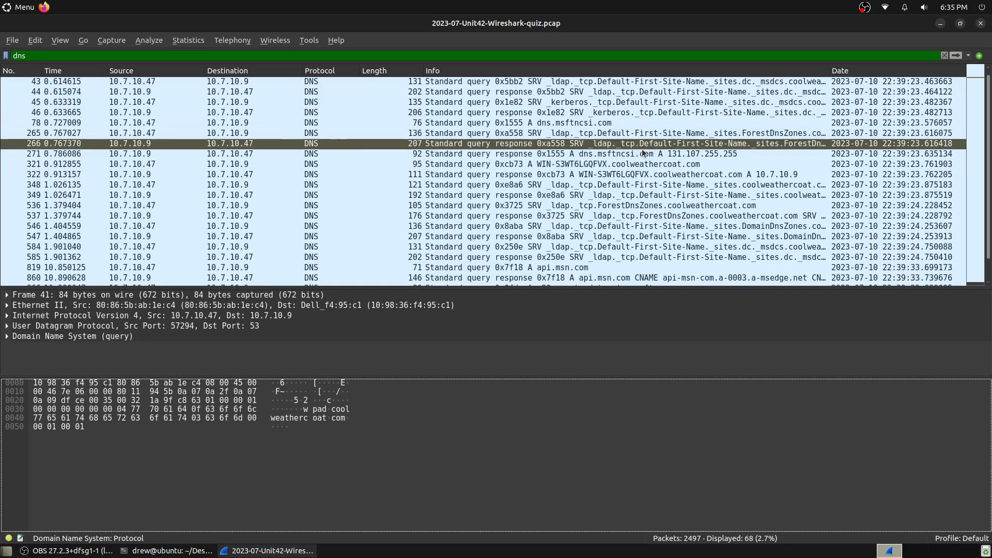
scroll(608, 166, "down", 1)
scroll(607, 165, "down", 3)
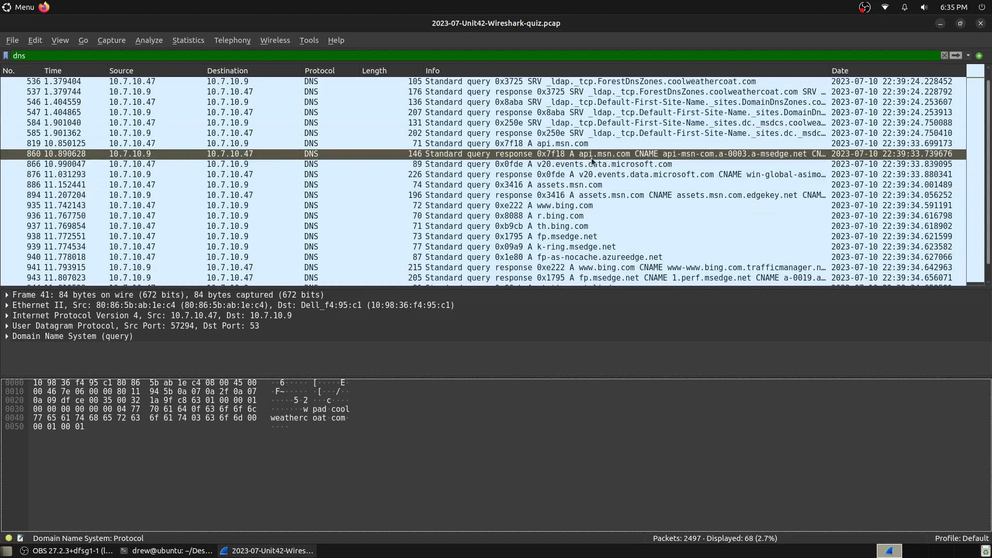
scroll(590, 178, "down", 1)
scroll(592, 181, "down", 1)
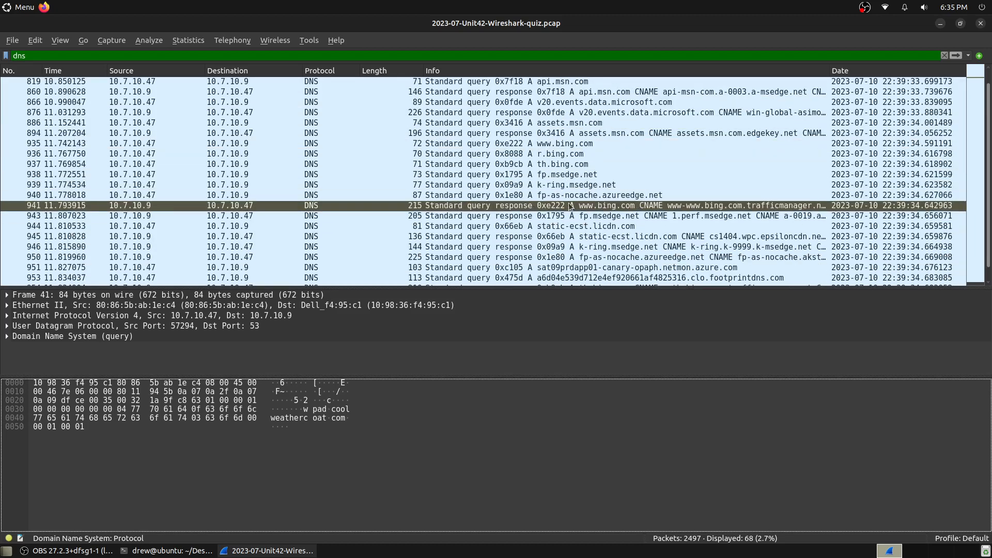
scroll(570, 200, "down", 2)
scroll(571, 199, "down", 2)
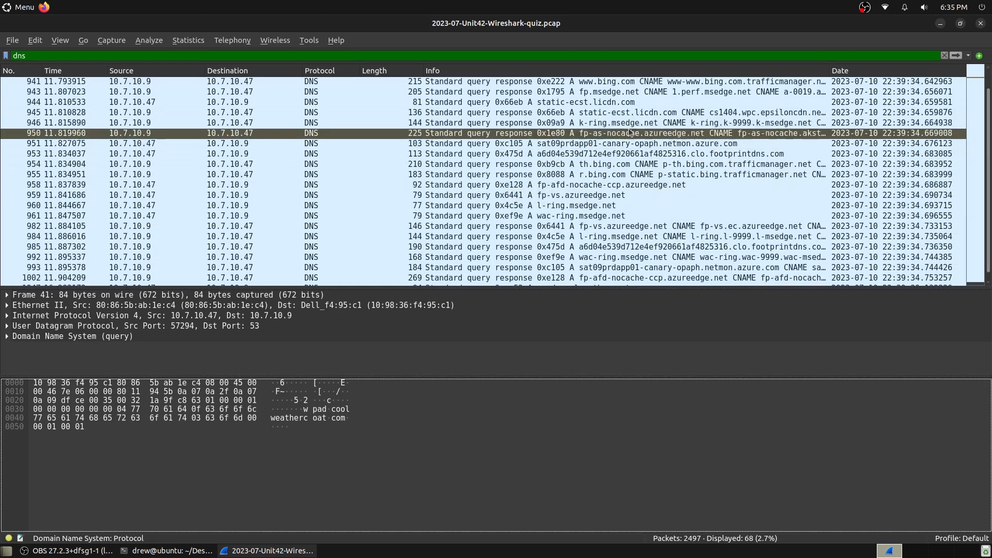
scroll(628, 155, "down", 2)
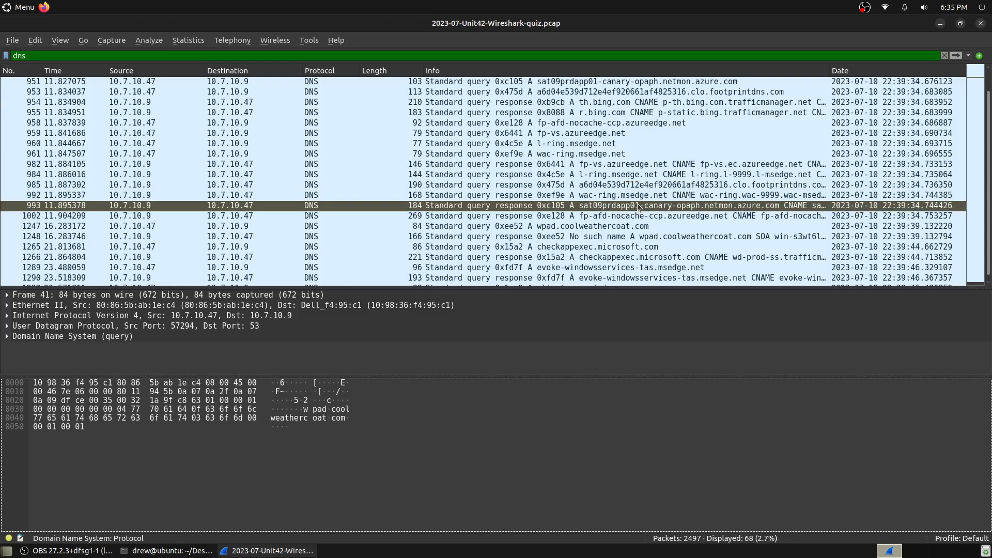
scroll(631, 203, "down", 2)
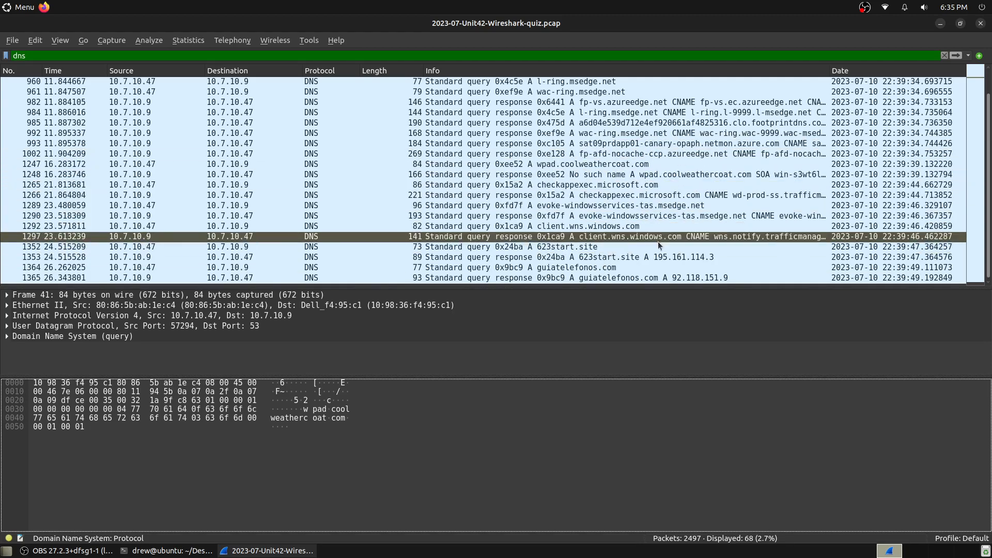
Inspect the DNS query packets for 623start.site and guiatelefonos.com.
left_click(636, 247)
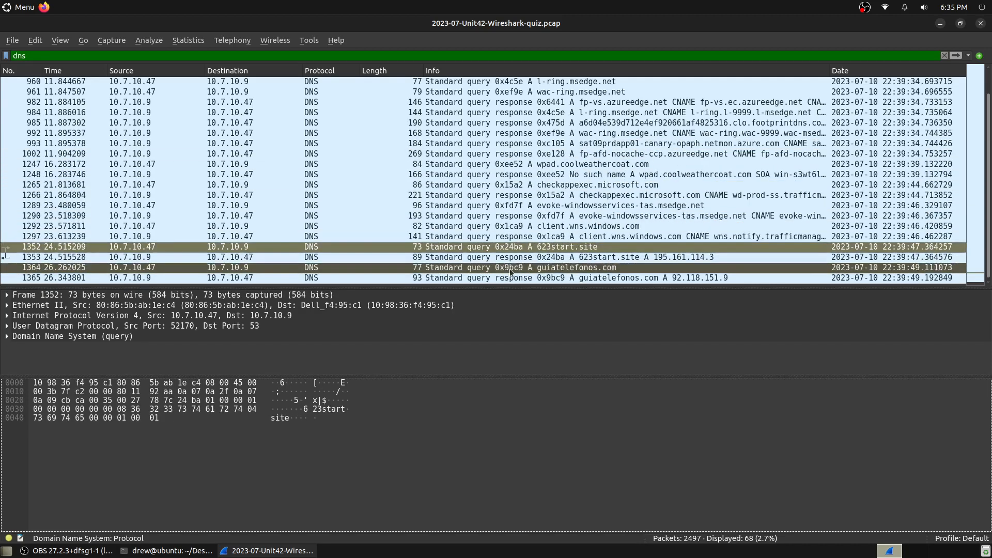
left_click(551, 268)
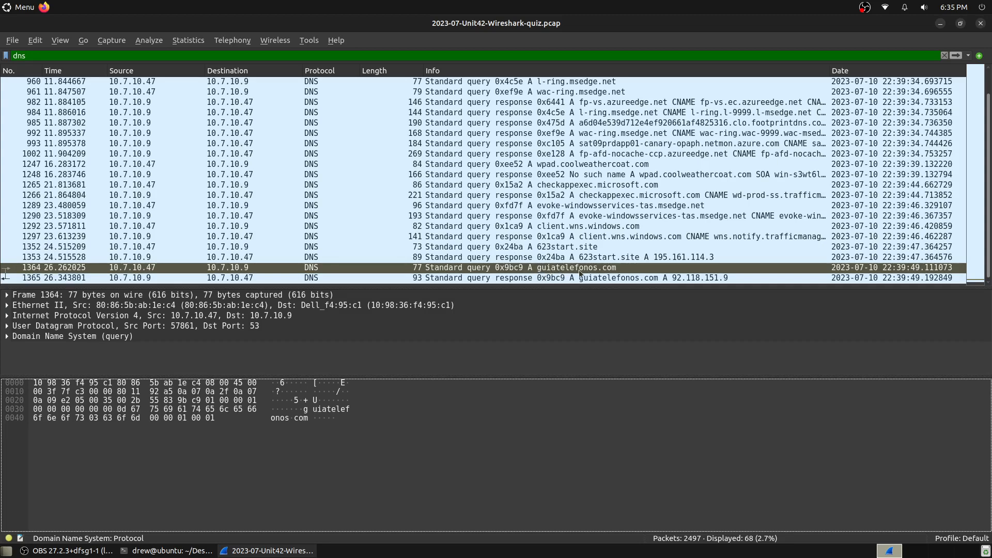
left_click(572, 248)
left_click(604, 268)
left_click(589, 237)
left_click(599, 248)
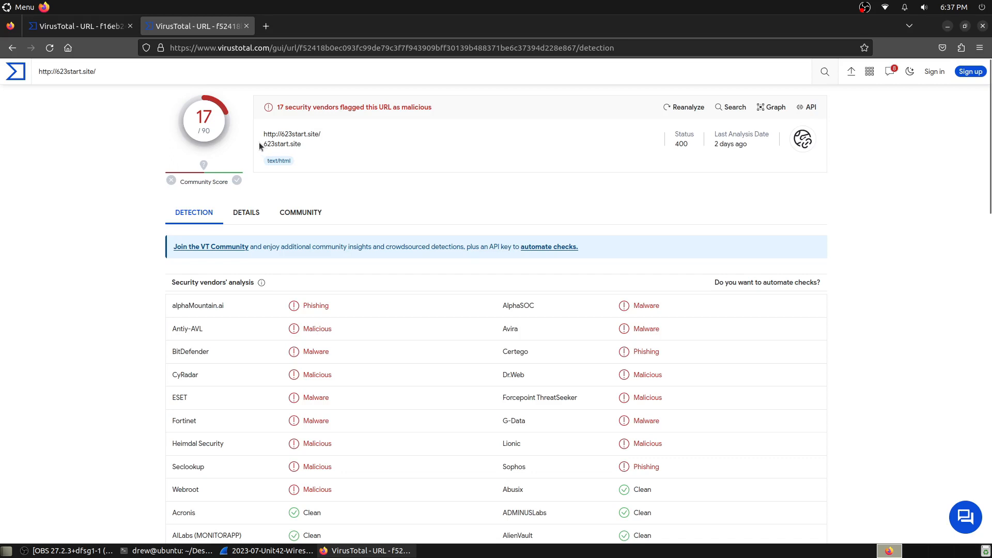
Review the vendor detections, categories, history and HTTP response details in the VirusTotal report for 623start.site.
scroll(318, 258, "down", 1)
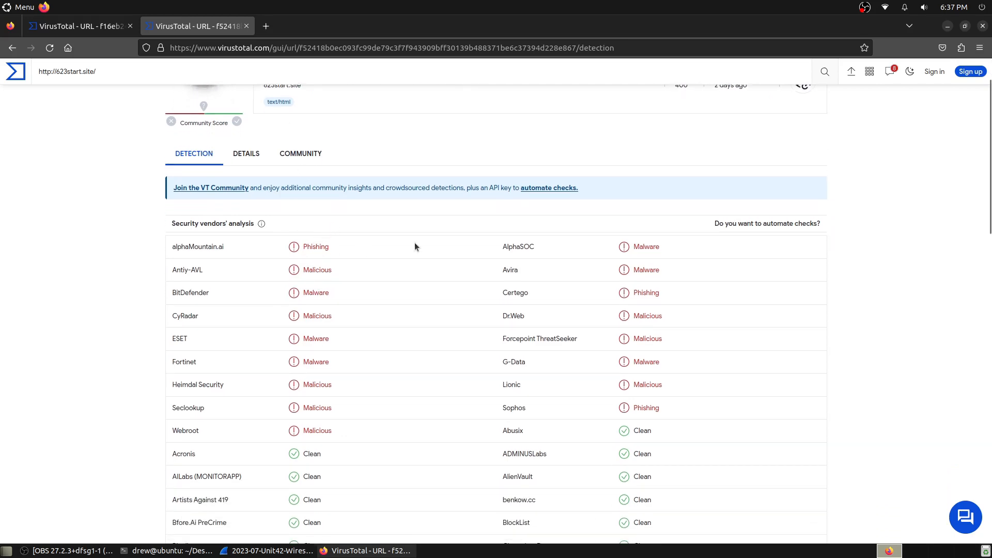
left_click(247, 155)
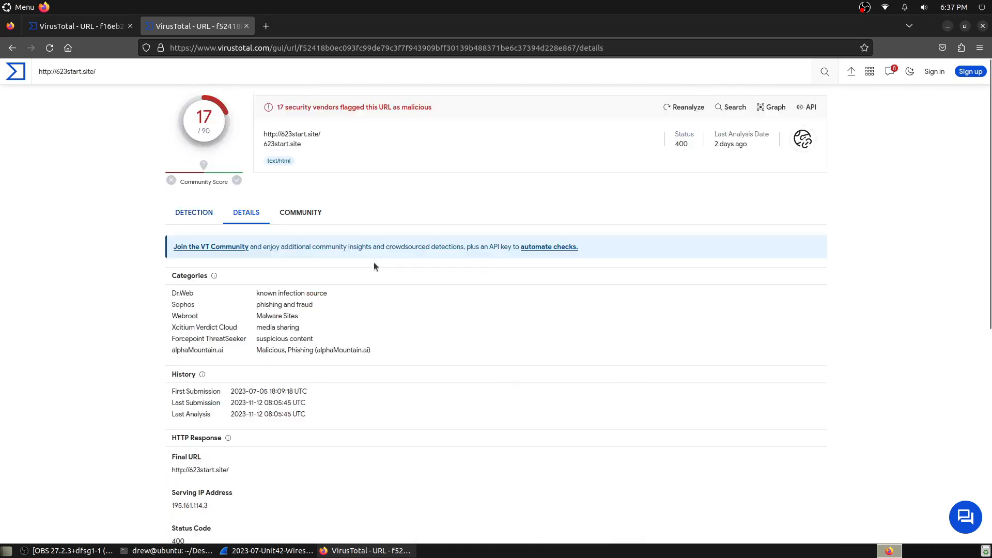
left_click_drag(259, 351, 314, 353)
left_click(307, 348)
scroll(312, 336, "down", 3)
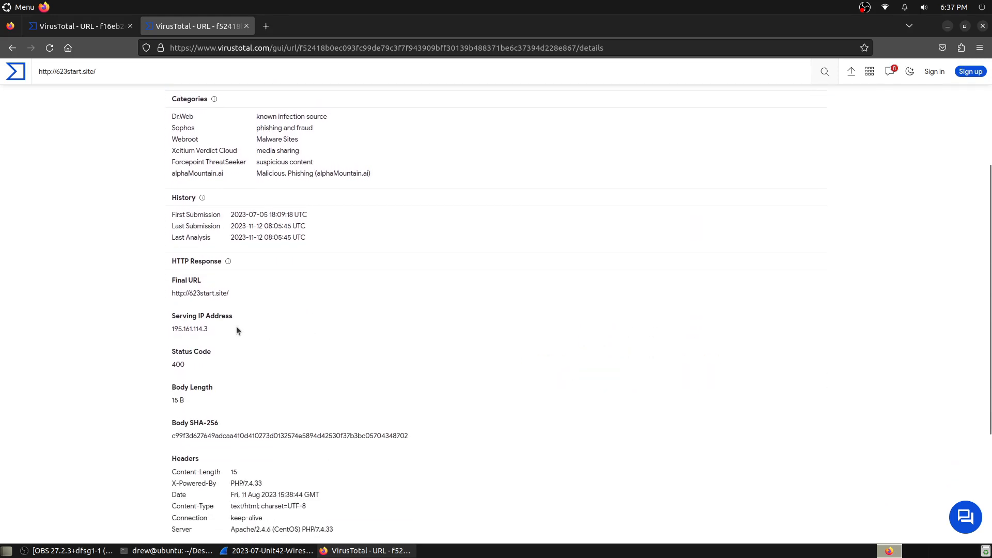
scroll(267, 333, "down", 3)
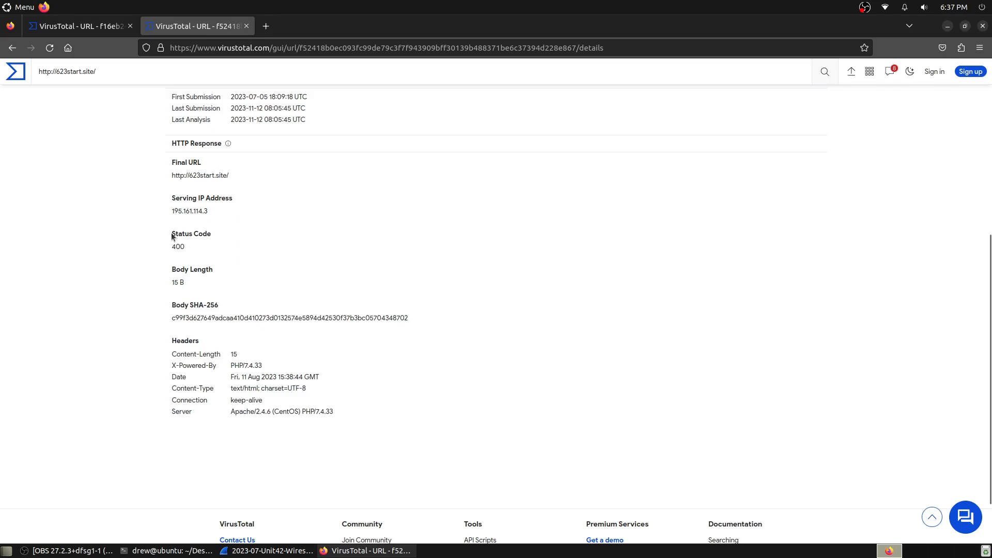
scroll(162, 156, "up", 6)
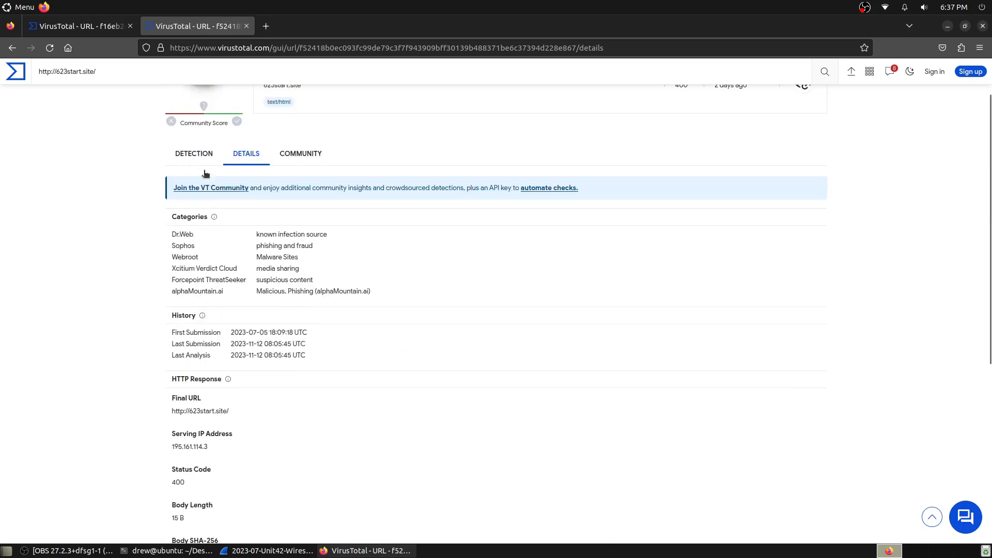
Review the crowdsourced context and vendor analysis in the VirusTotal report for guiatelefonos.com.
key("ctrl+Page_Up")
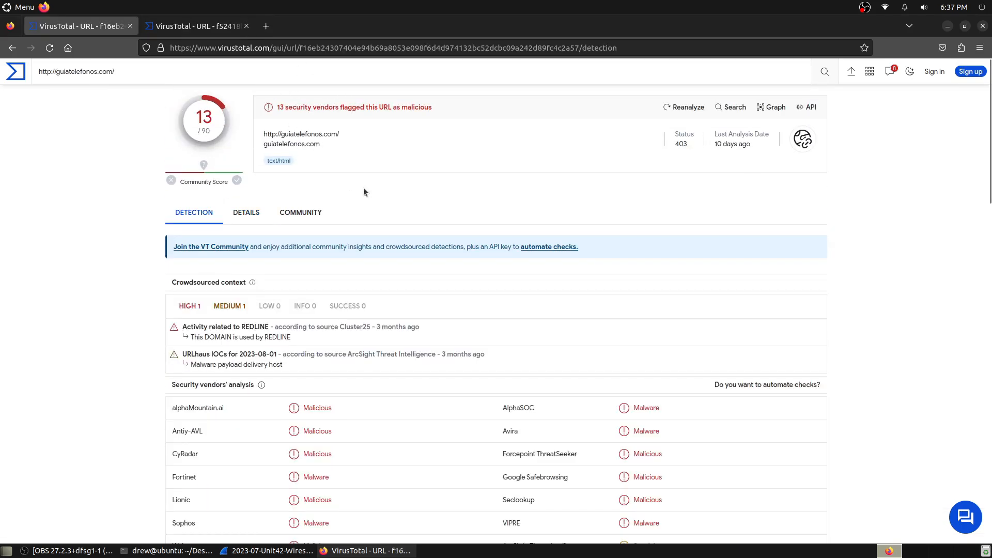
scroll(357, 168, "down", 2)
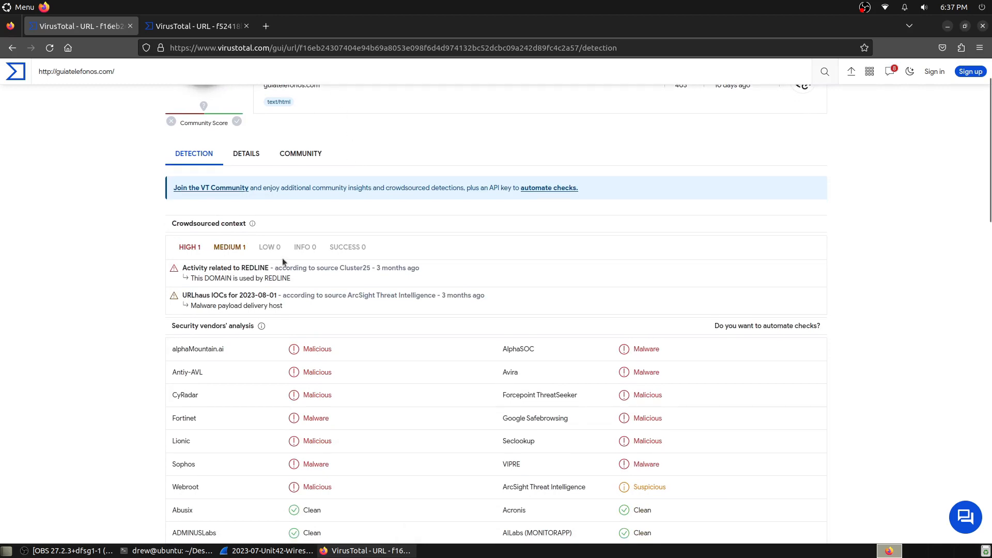
left_click_drag(289, 276, 196, 279)
left_click_drag(283, 305, 189, 310)
left_click(189, 310)
scroll(196, 308, "up", 2)
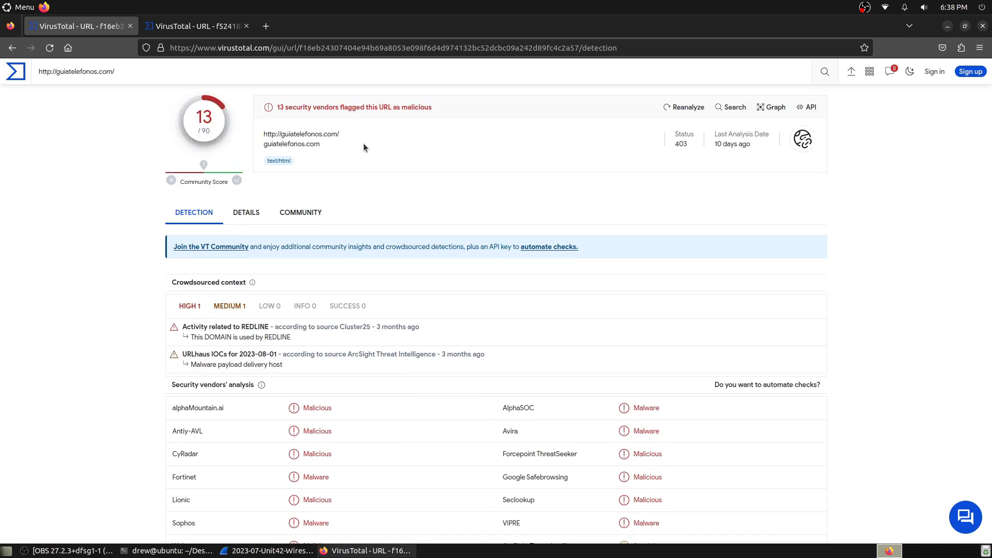
Switch to Wireshark and apply the display filter http && ip.addr == 195.161.114.3.
key("alt+Tab")
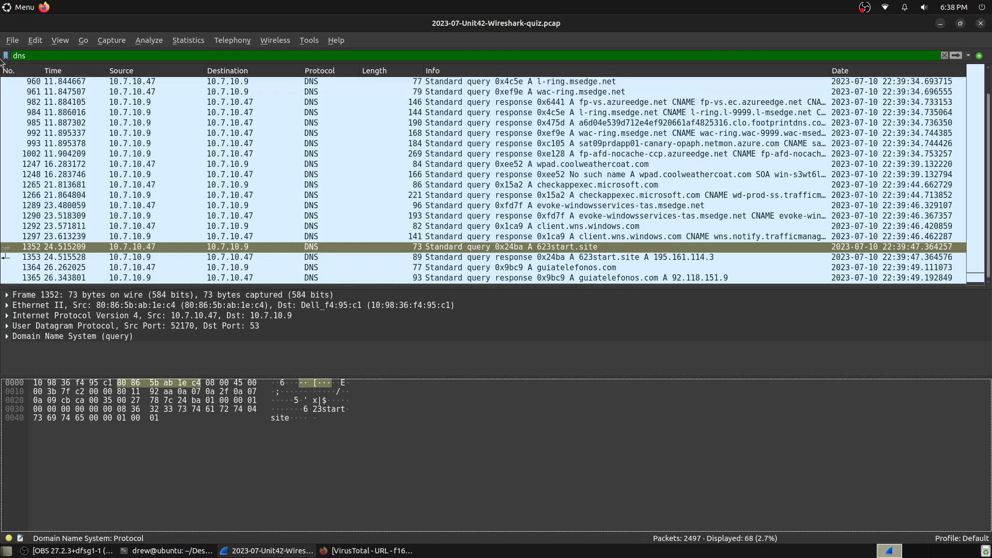
left_click_drag(37, 54, 2, 60)
type("h")
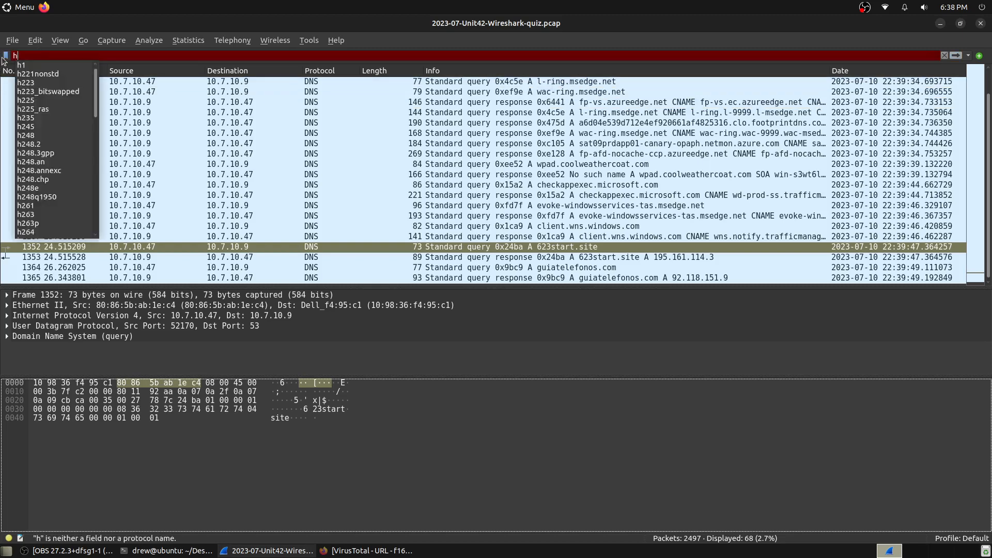
type("ttp")
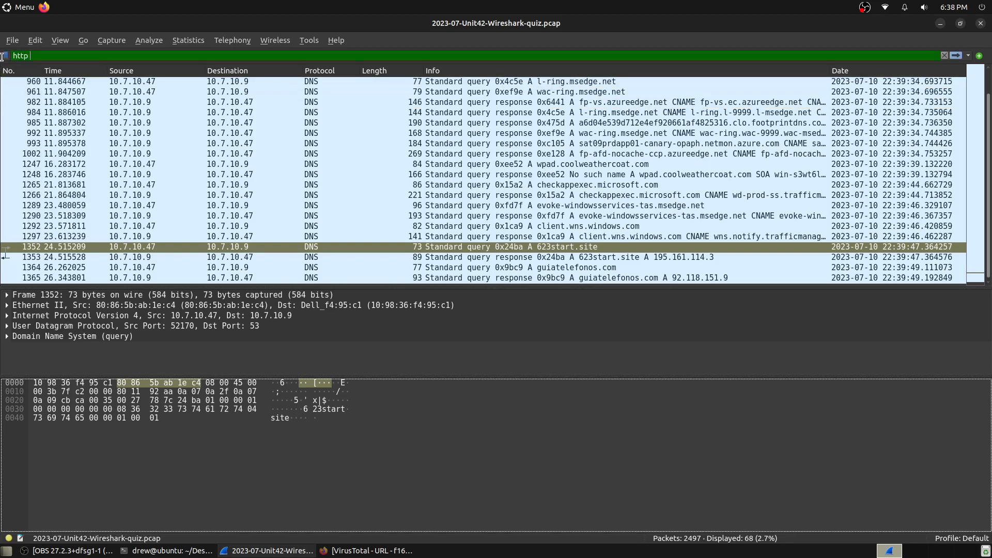
type(" && ip.ad")
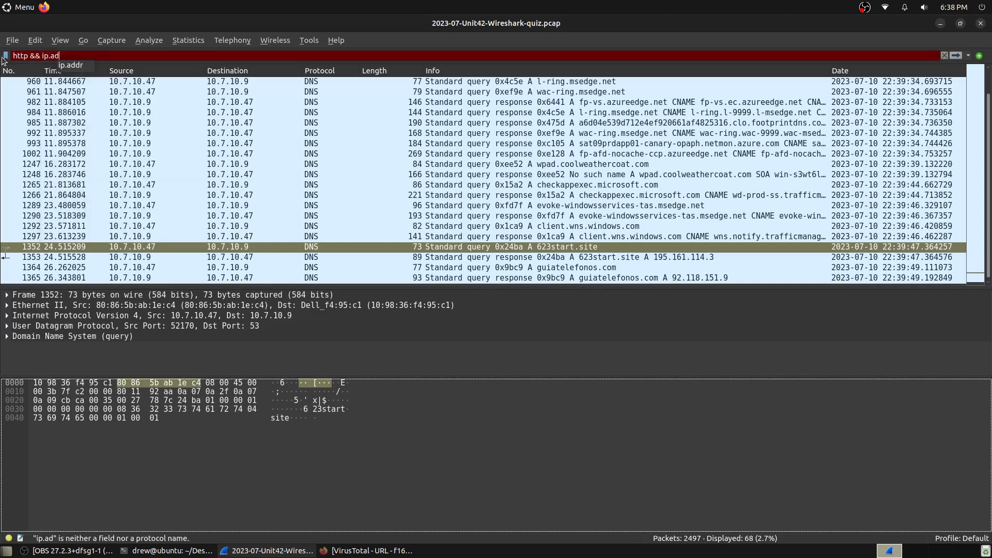
type("dr == ")
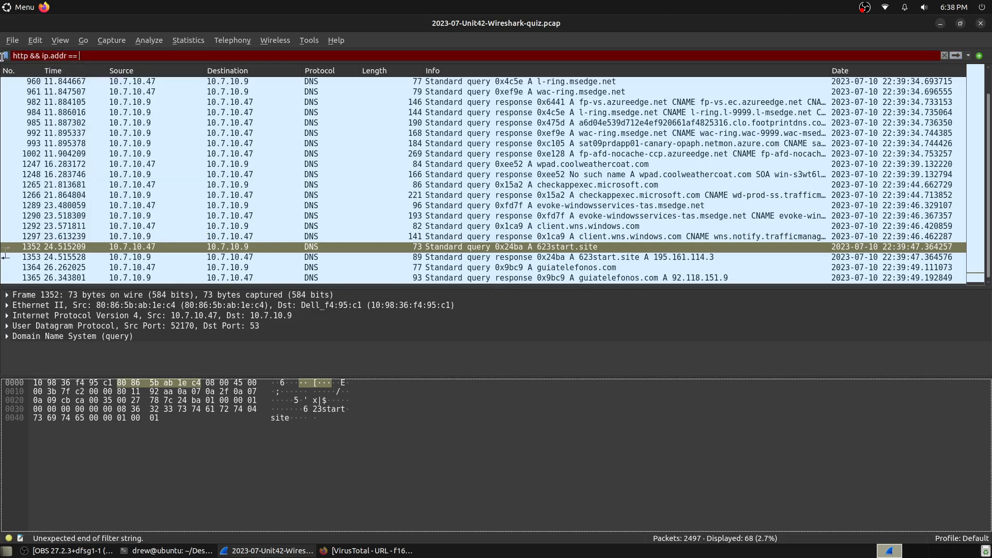
type("195.1")
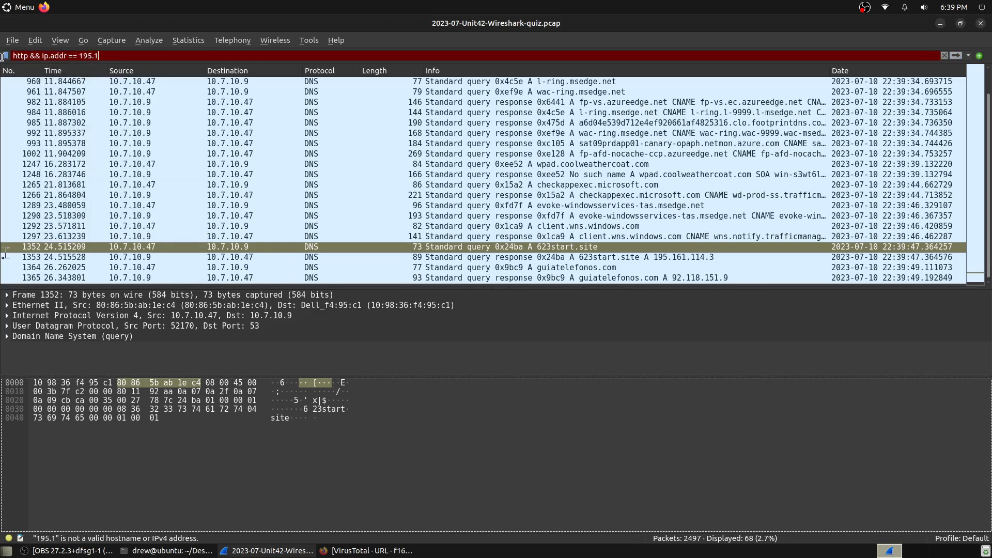
type("61.114.3")
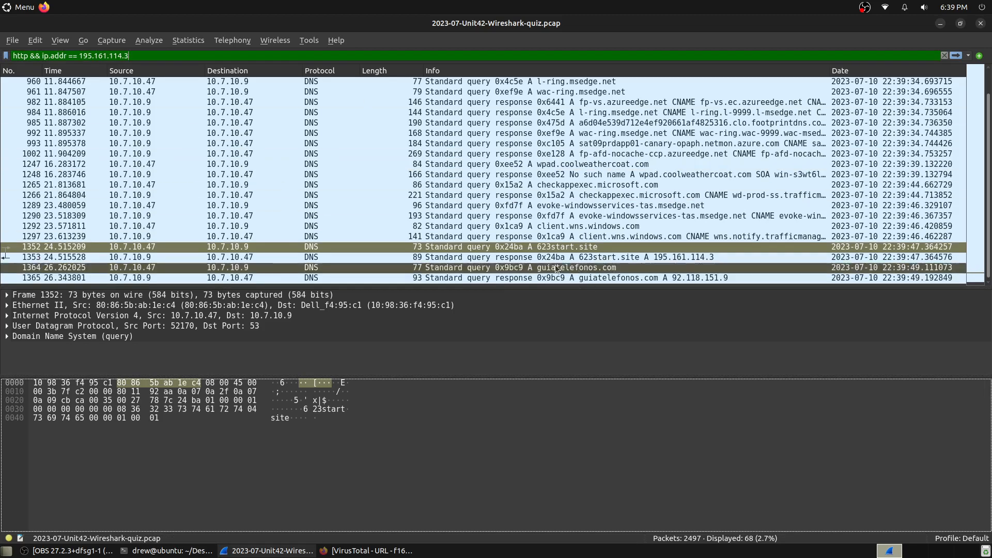
key("Return")
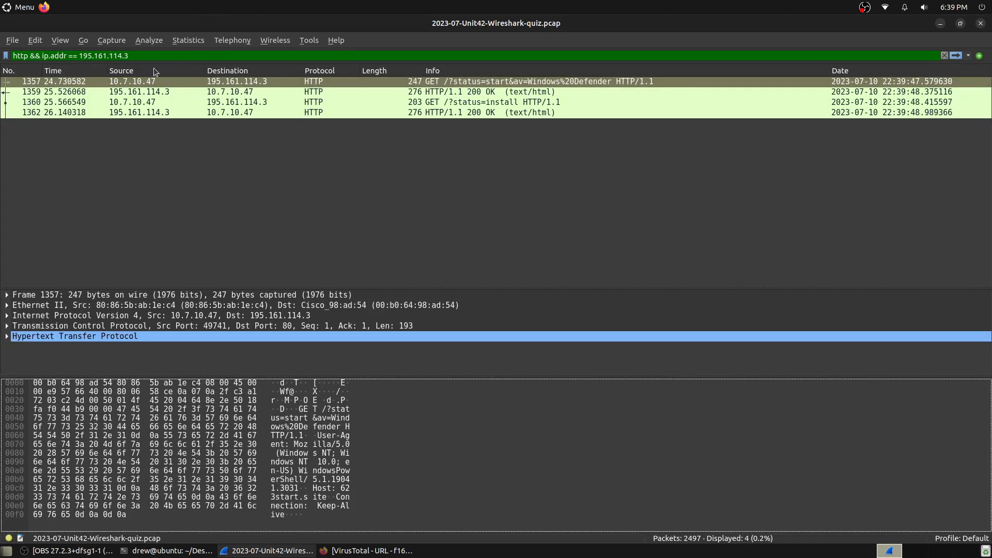
Follow the HTTP stream of the GET /?status=start&av=Windows%20Defender request packet.
right_click(153, 82)
mouse_move(302, 234)
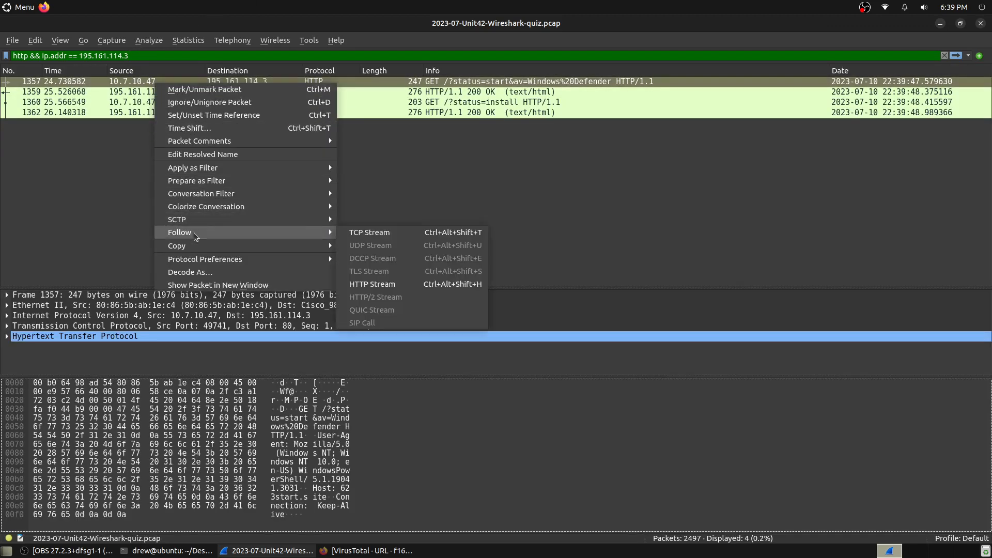
left_click(404, 284)
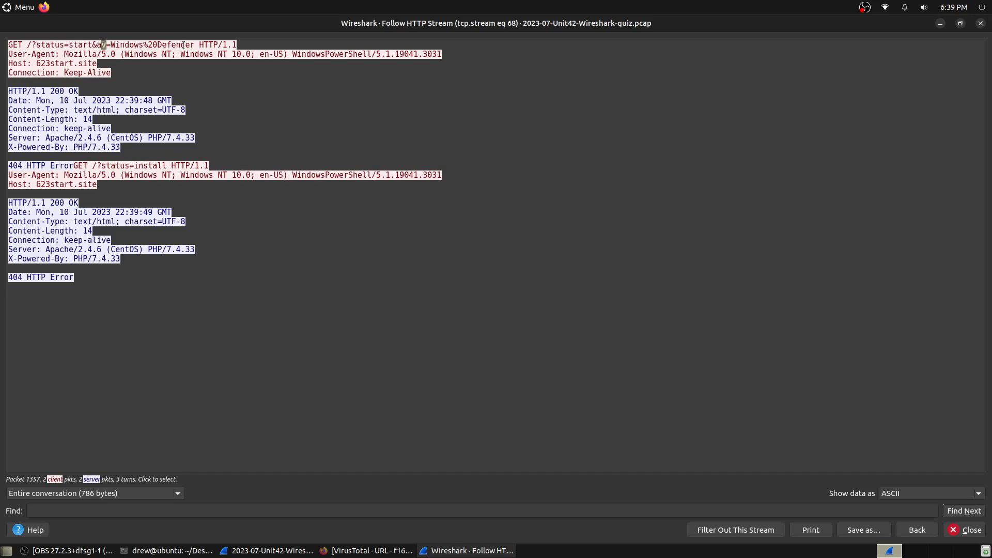
Examine the request parameters, PowerShell user agent and server responses in the 623start.site HTTP stream.
left_click_drag(193, 44, 89, 47)
left_click(89, 47)
left_click_drag(291, 55, 442, 54)
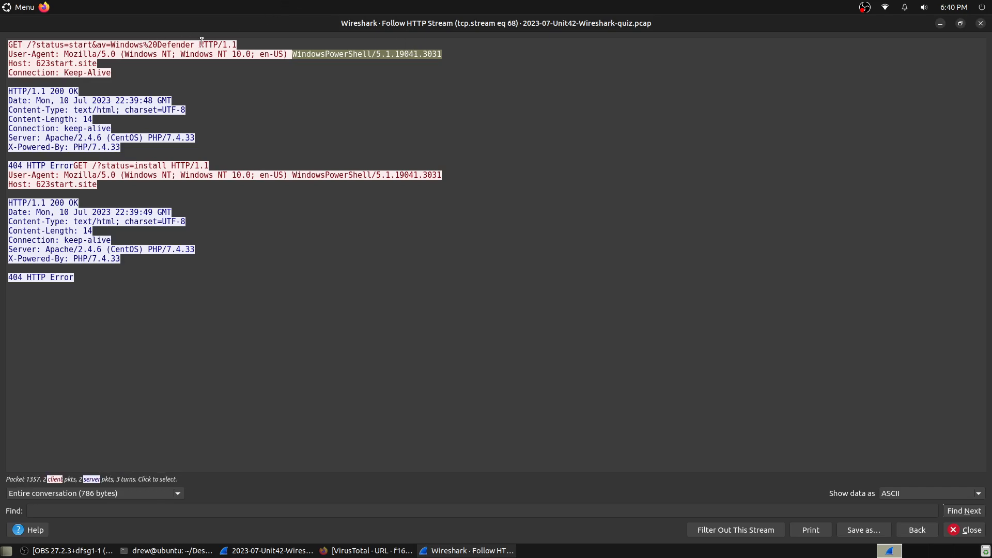
left_click_drag(233, 24, 275, 52)
left_click_drag(207, 309, 90, 288)
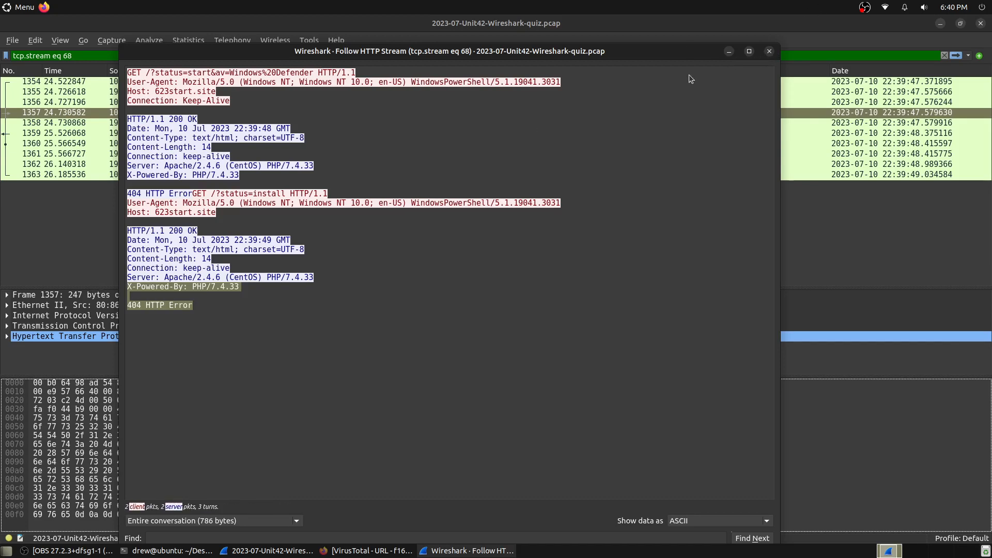
Close the 623start.site HTTP stream and clear the display filter to list all packets.
left_click(769, 50)
left_click_drag(76, 55, 4, 50)
key("BackSpace")
key("Return")
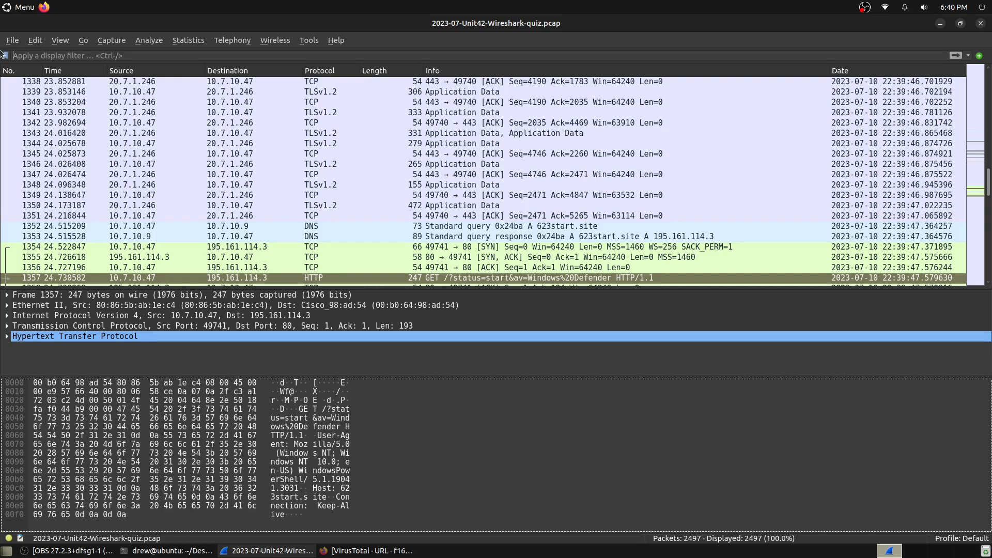
Follow the TCP stream of the GET /data/czx.jpg request sent to 92.118.151.9.
scroll(112, 174, "down", 2)
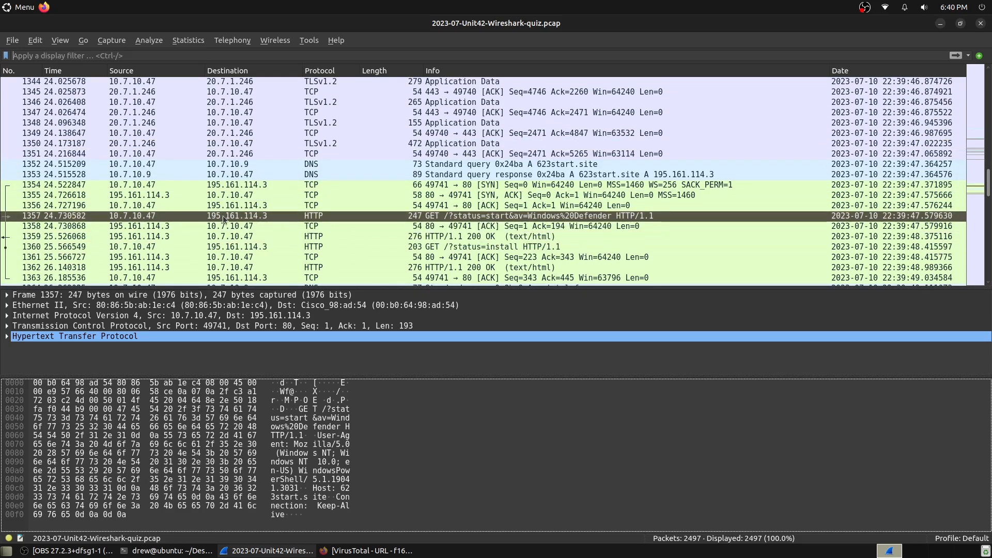
scroll(215, 207, "down", 1)
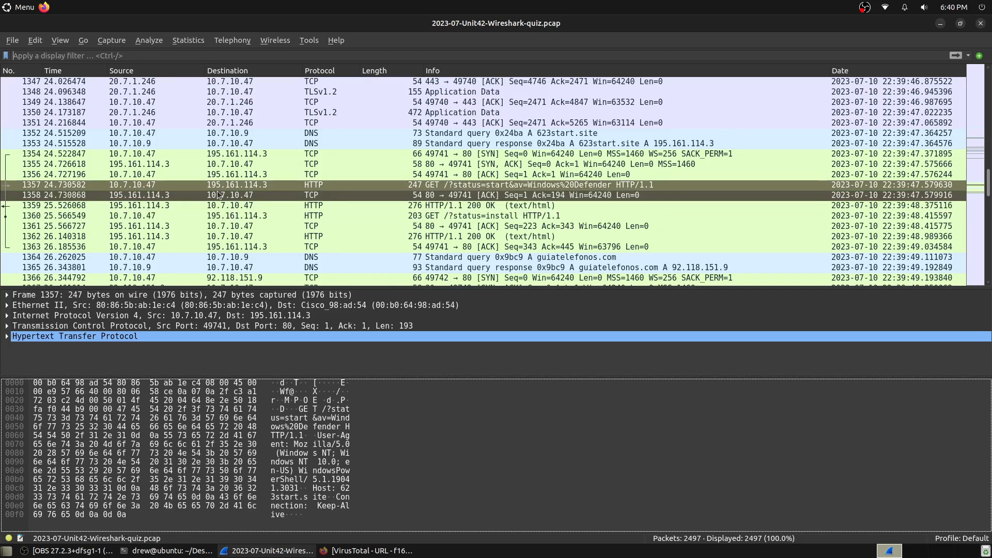
left_click(528, 260)
left_click(221, 217)
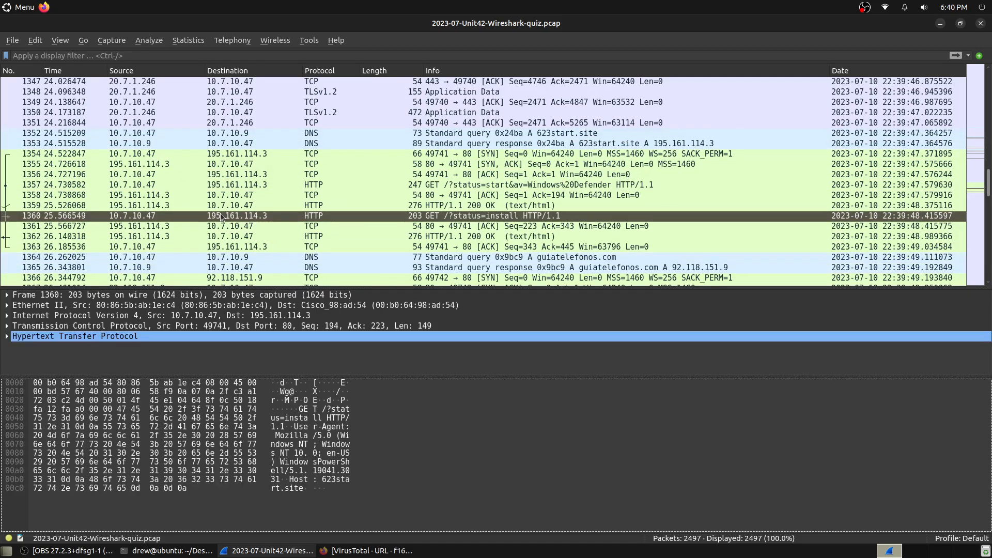
scroll(428, 207, "down", 3)
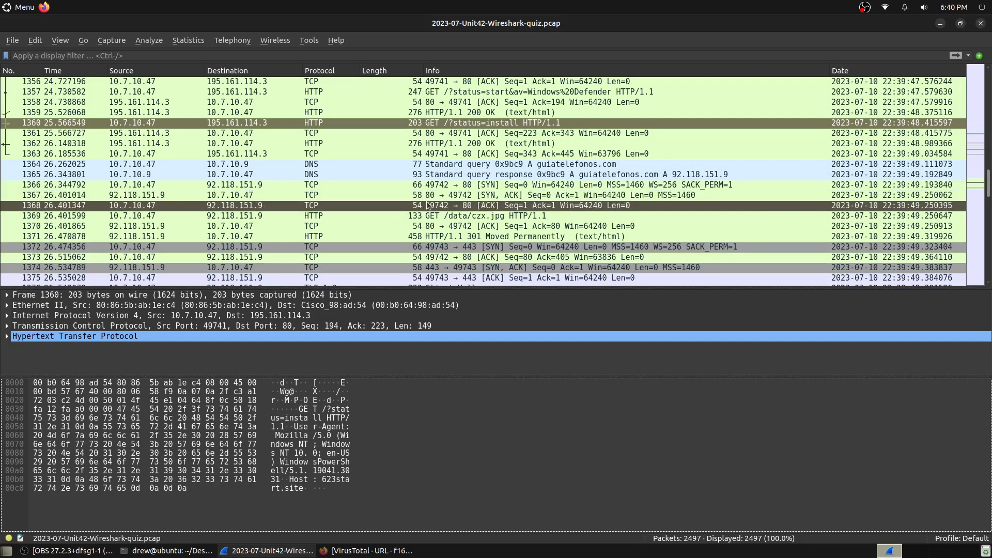
left_click(423, 195)
left_click(413, 215)
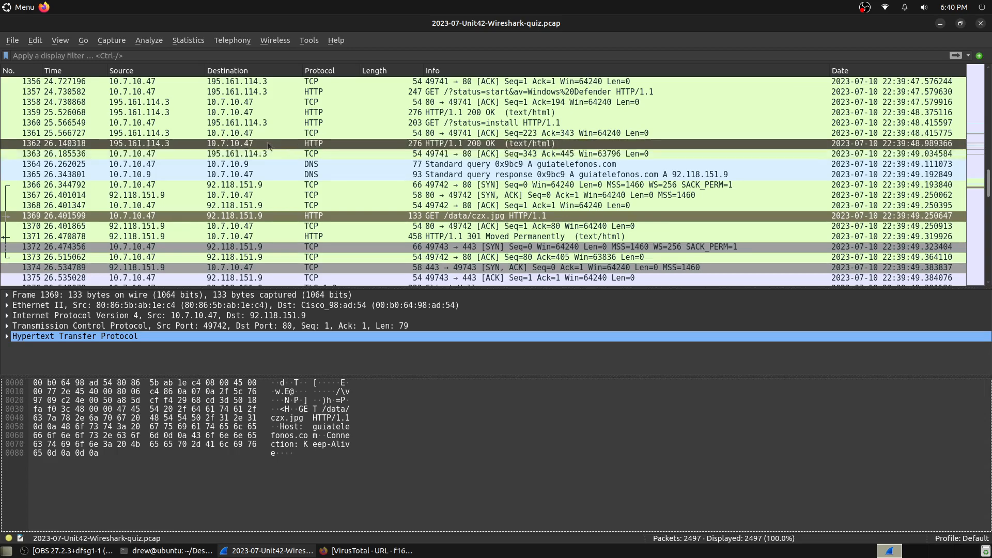
right_click(224, 217)
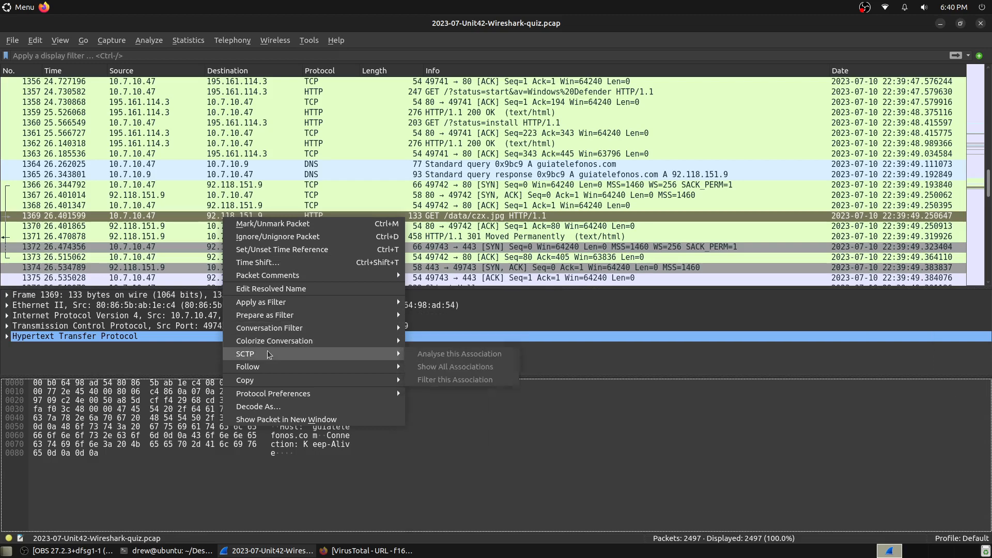
mouse_move(264, 370)
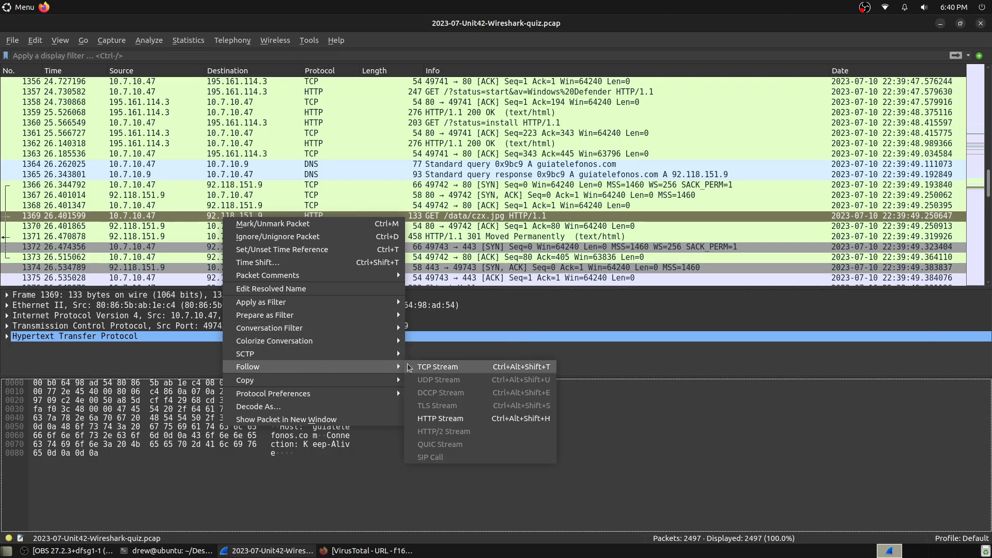
left_click(430, 367)
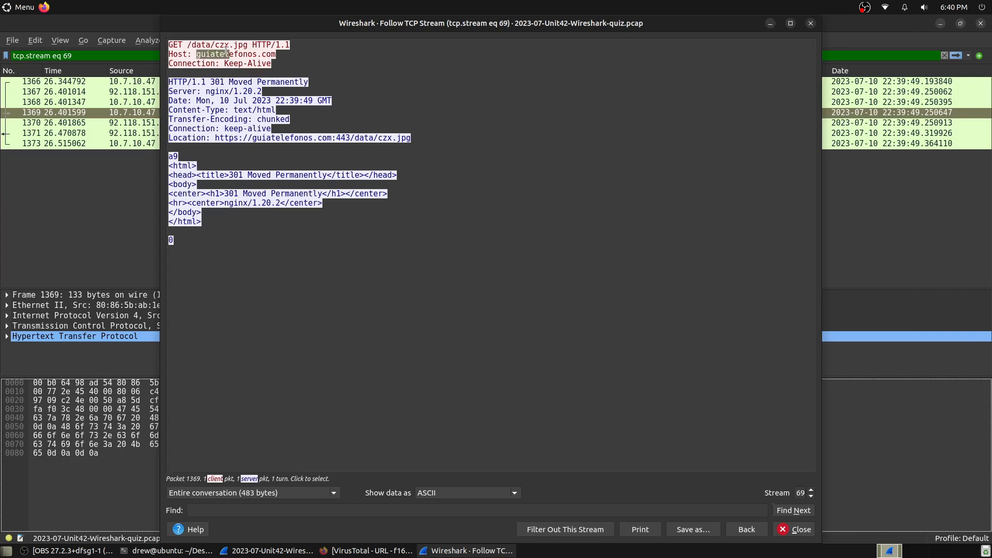
Examine the requested /data/czx.jpg path, the host and the server's reply in the guiatelefonos.com stream.
left_click(175, 241)
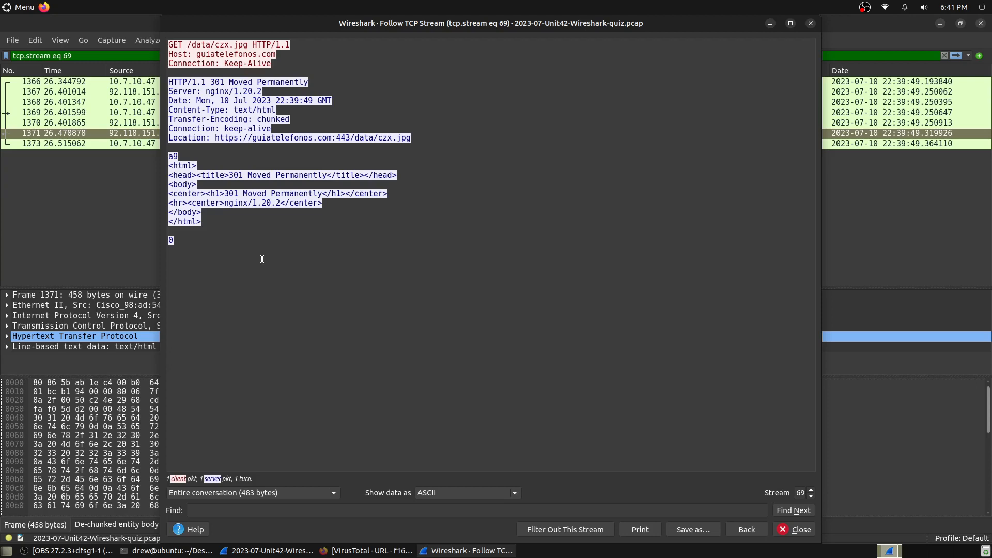
left_click_drag(187, 44, 249, 45)
left_click(249, 45)
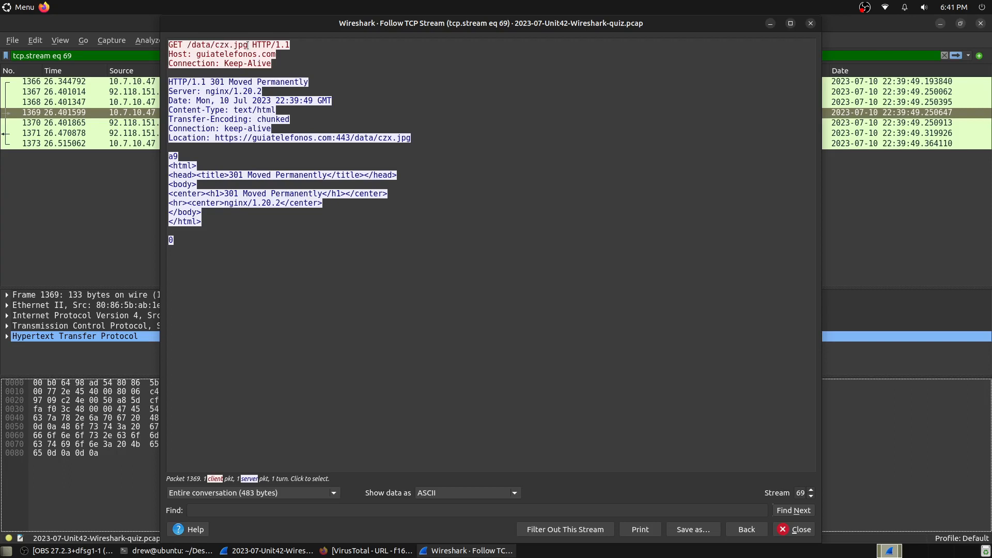
left_click_drag(202, 46, 251, 46)
left_click(250, 46)
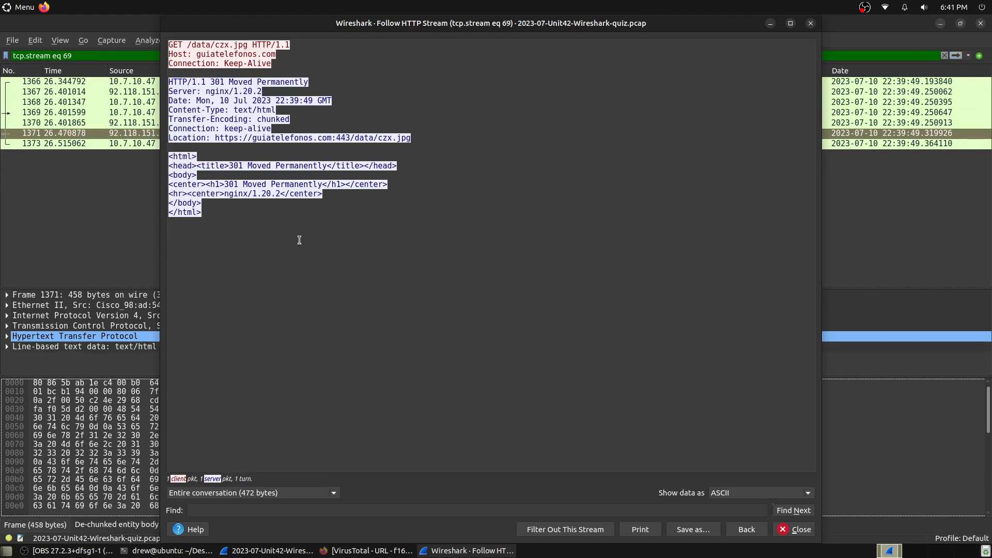
Close the czx.jpg stream and remove the tcp.stream eq 69 filter.
left_click(810, 23)
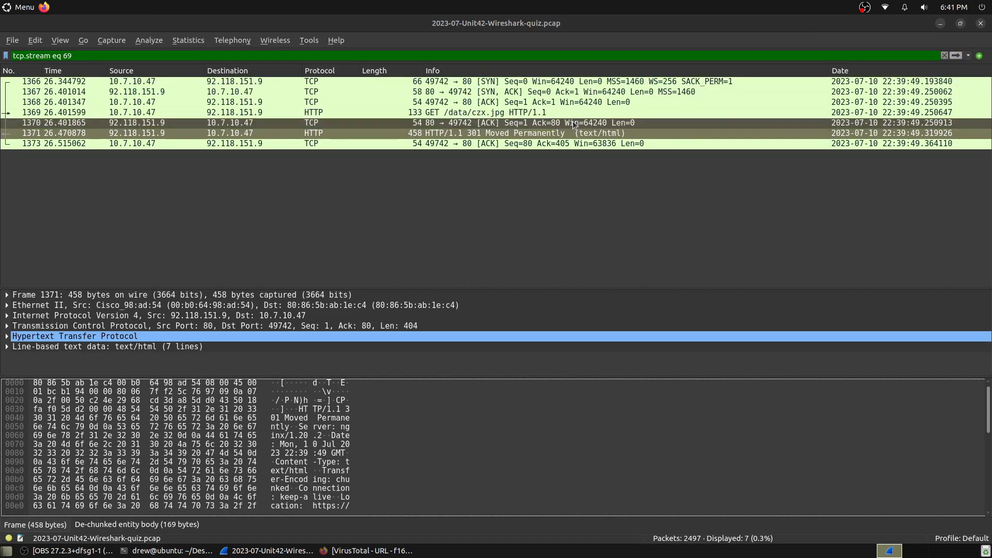
left_click_drag(163, 56, 1, 60)
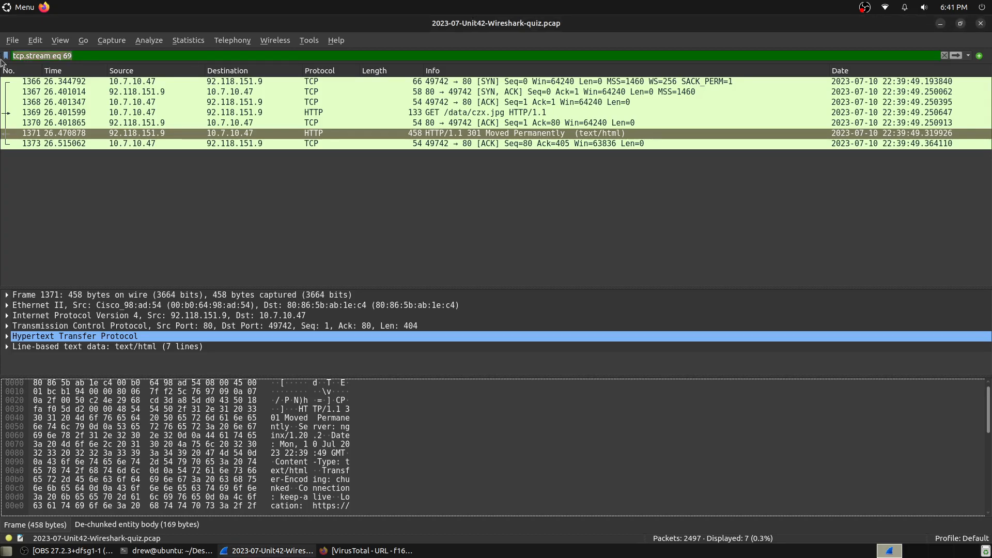
key("BackSpace")
key("Return")
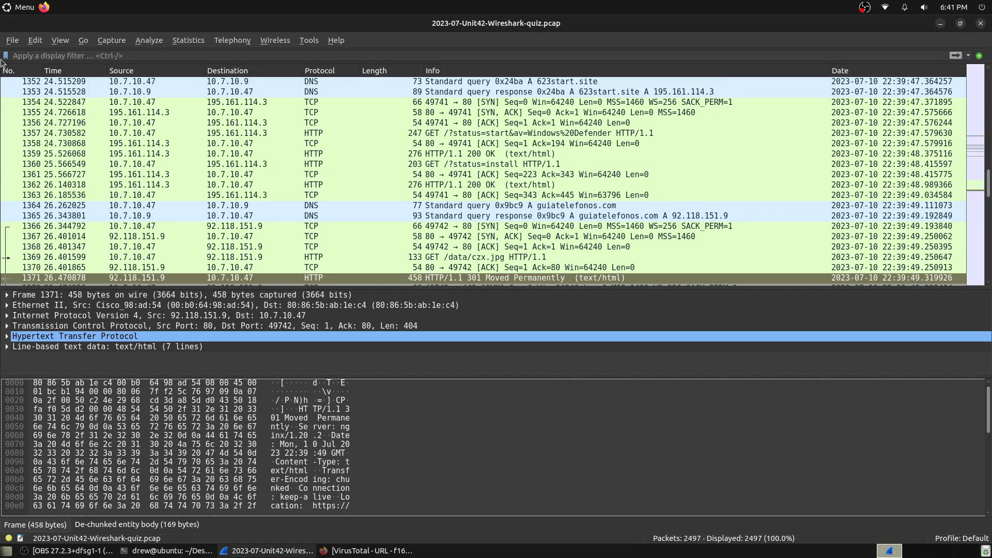
Follow the TCP stream of the TLS Client Hello packet sent from 10.7.10.47 to 92.118.151.9.
scroll(253, 253, "down", 1)
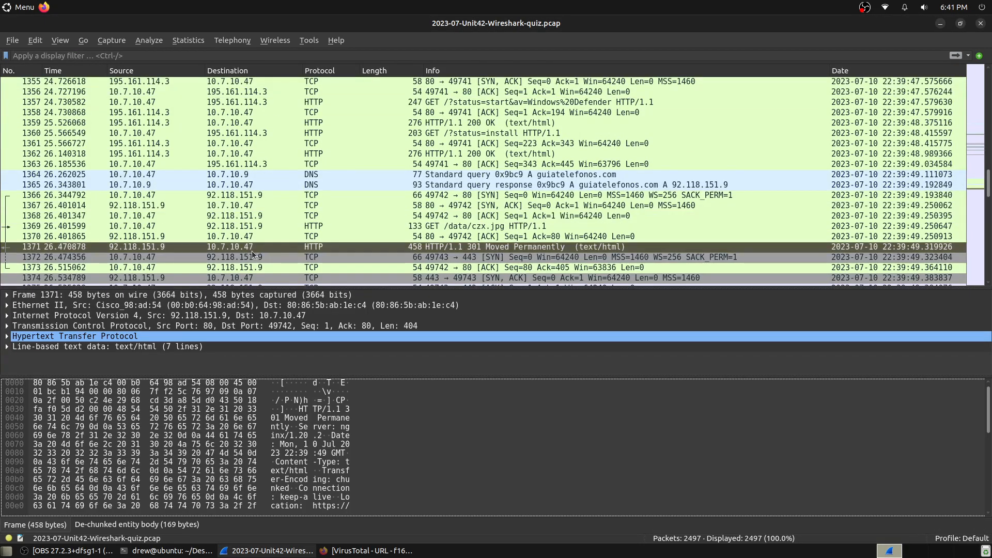
scroll(227, 242, "down", 2)
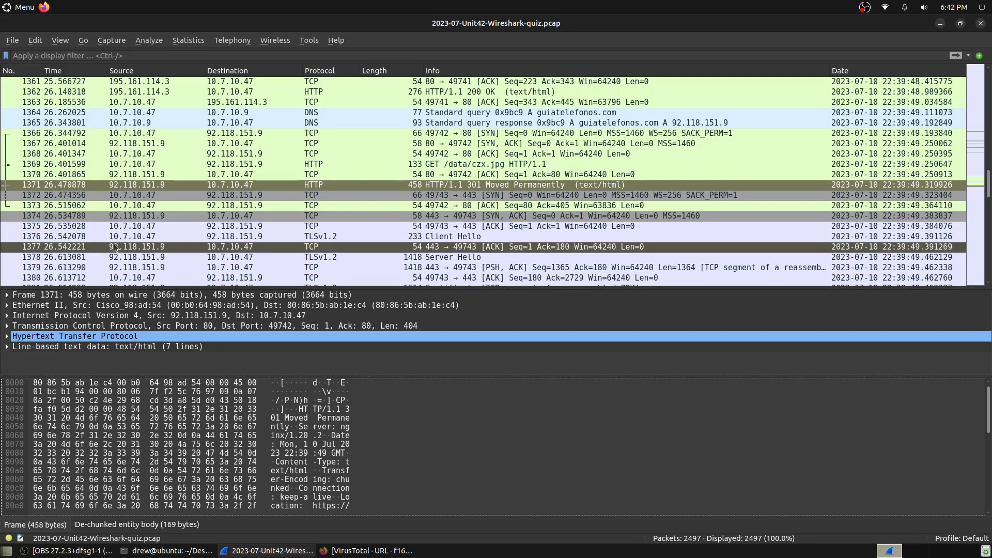
scroll(121, 211, "down", 1)
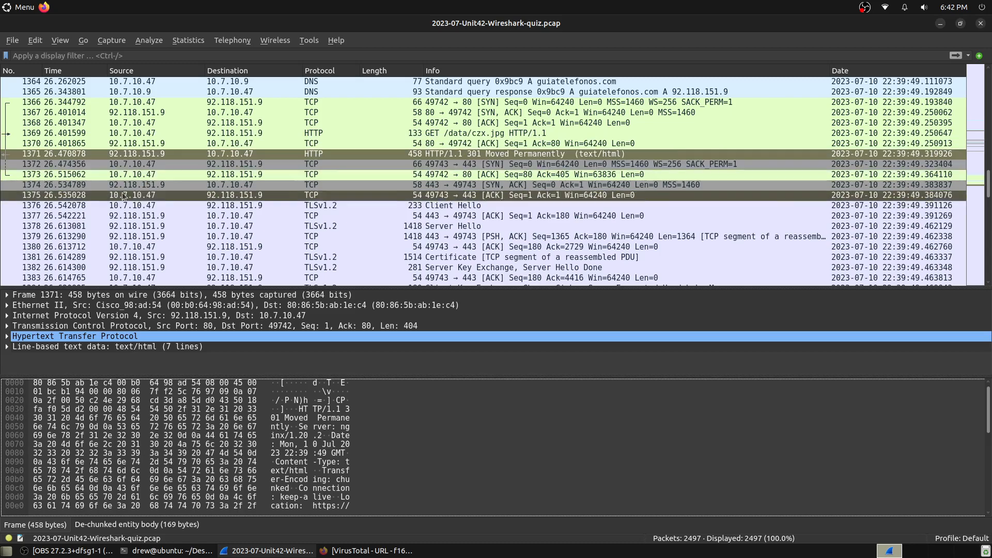
left_click(288, 206)
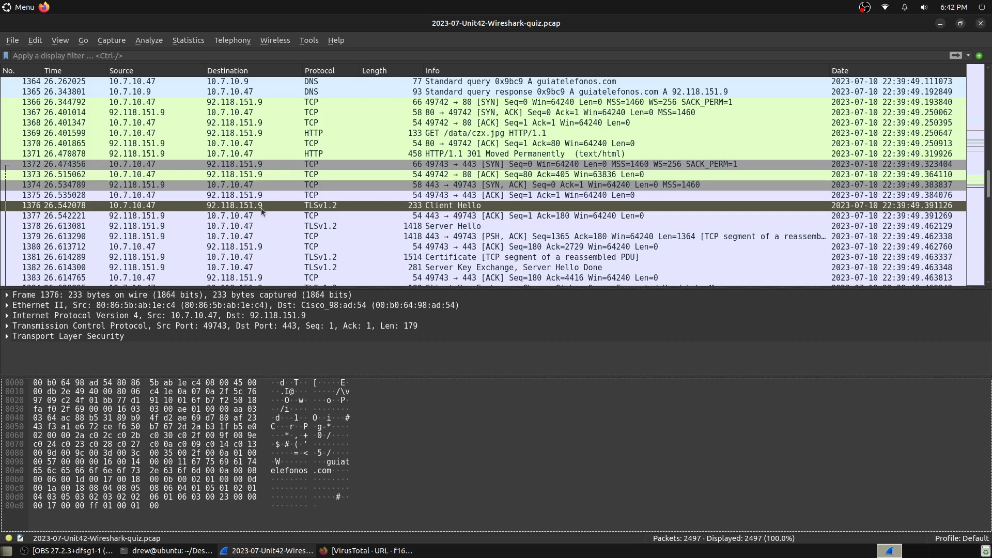
right_click(290, 206)
mouse_move(353, 330)
mouse_move(401, 357)
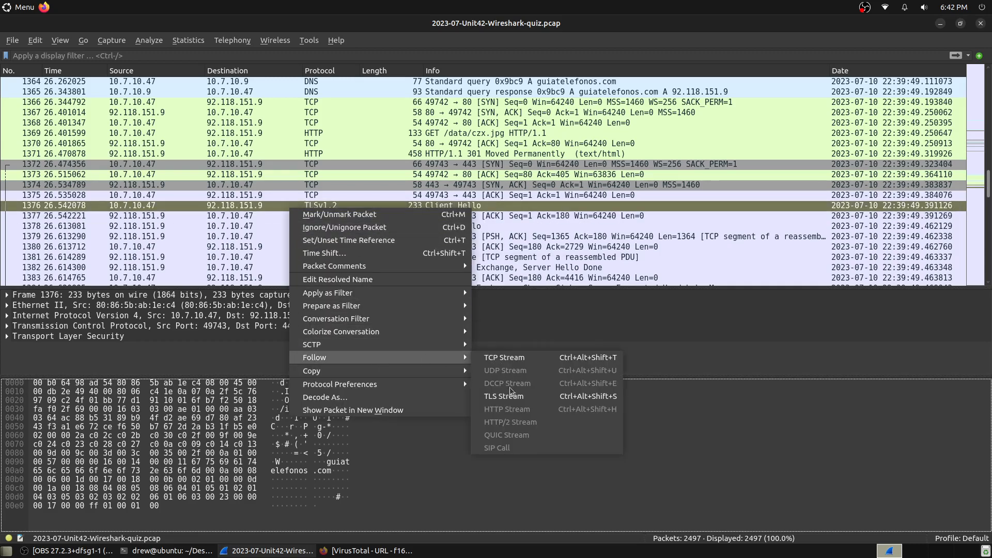
left_click(523, 362)
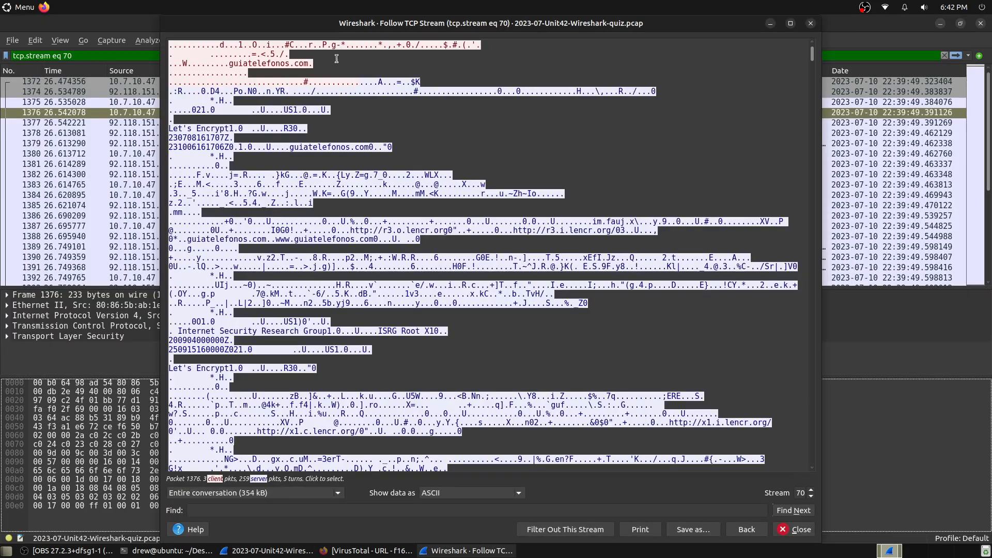
Examine the certificate details and data exchanged with guiatelefonos.com throughout TCP stream 70.
left_click(196, 126)
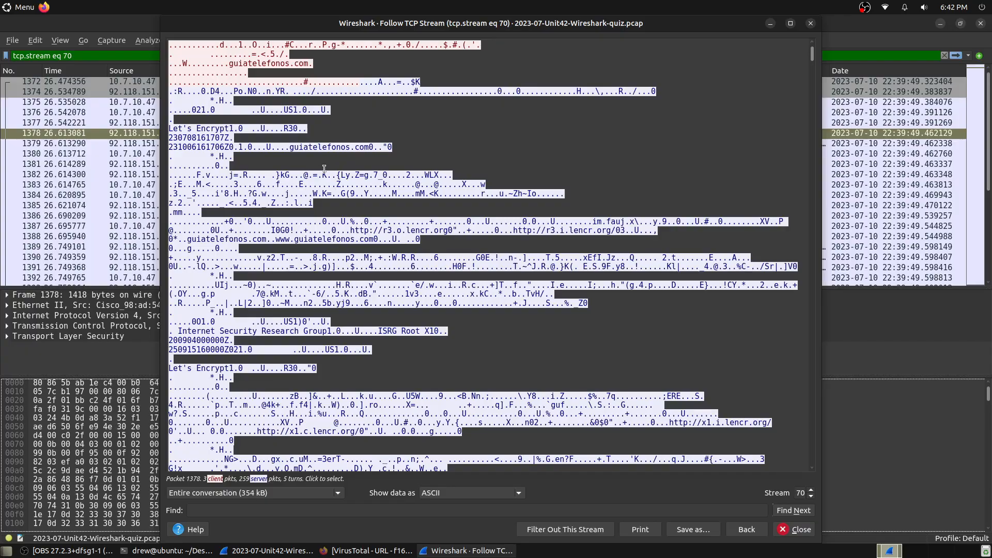
scroll(321, 171, "down", 7)
scroll(290, 164, "down", 5)
scroll(291, 165, "down", 10)
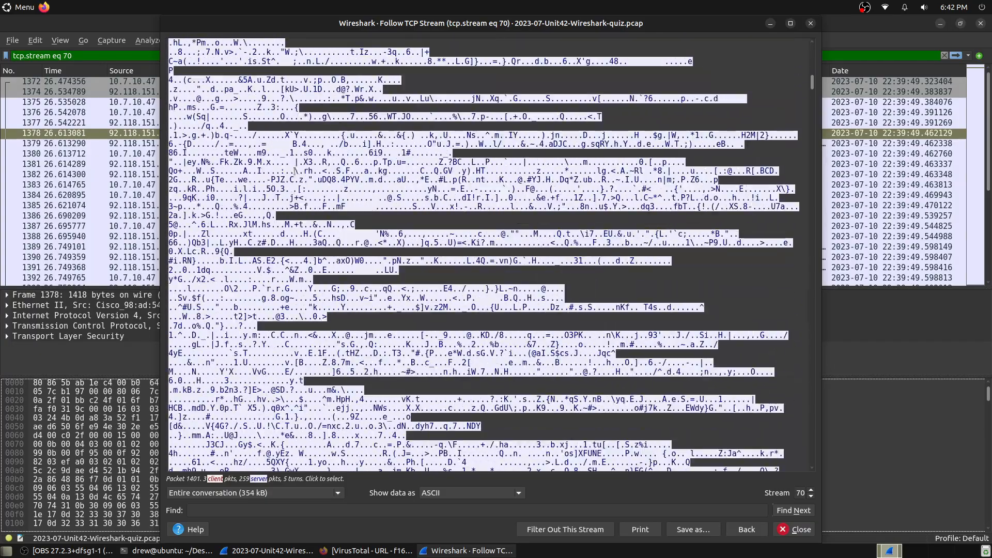
scroll(296, 168, "down", 15)
scroll(321, 212, "down", 9)
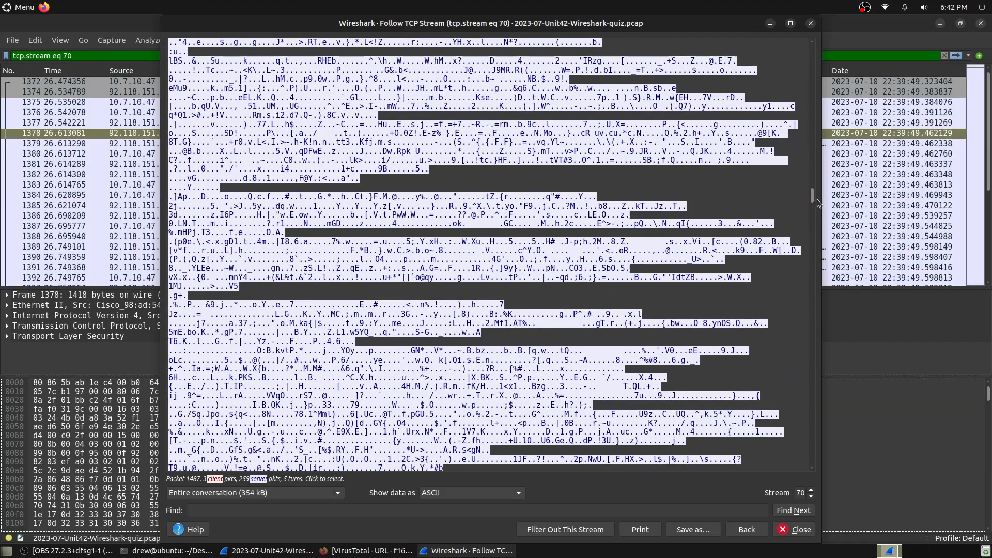
left_click_drag(811, 203, 624, 295)
scroll(624, 296, "down", 15)
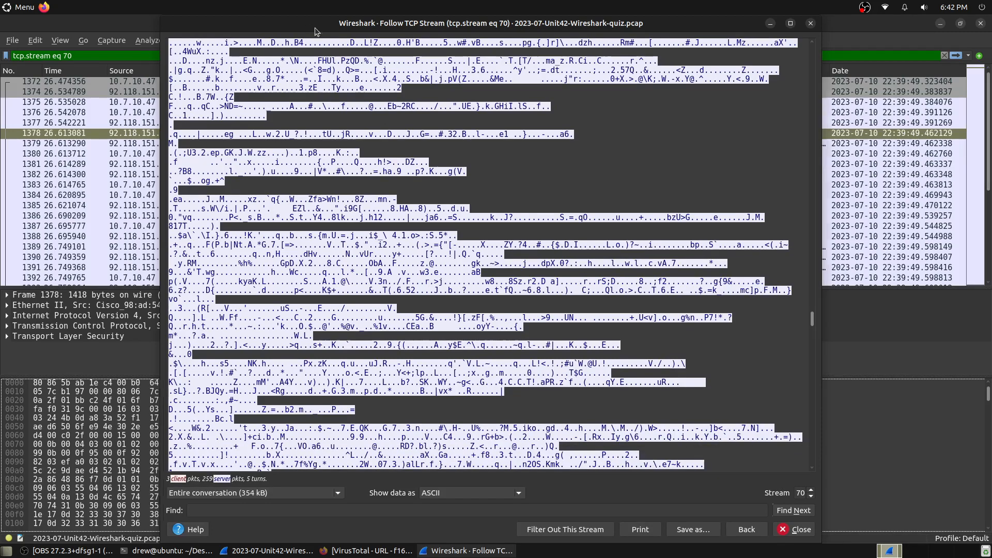
Place the stream window beside the packet list, display TCP stream 71 and inspect its traffic with 194.26.135.119 on port 12432.
left_click_drag(316, 31, 508, 31)
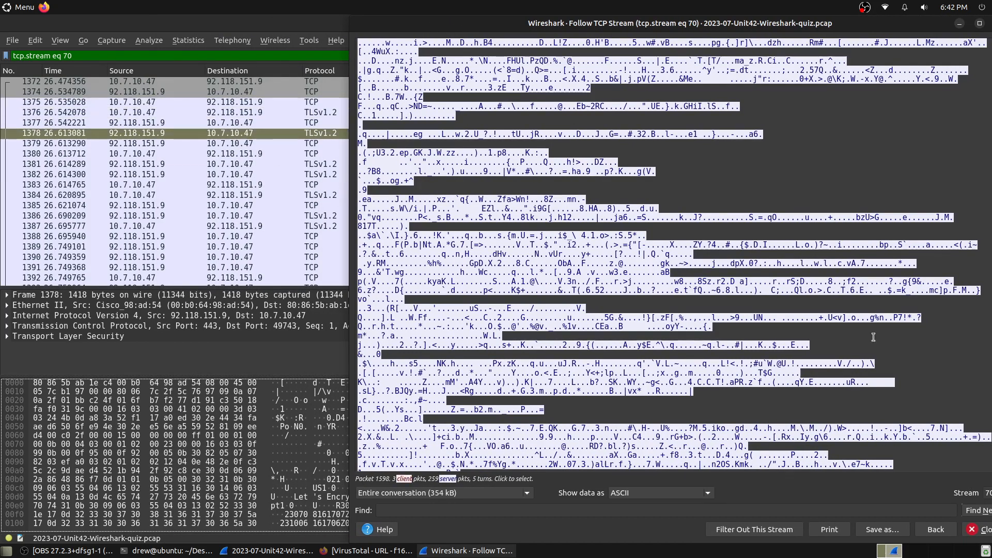
left_click_drag(715, 24, 676, 24)
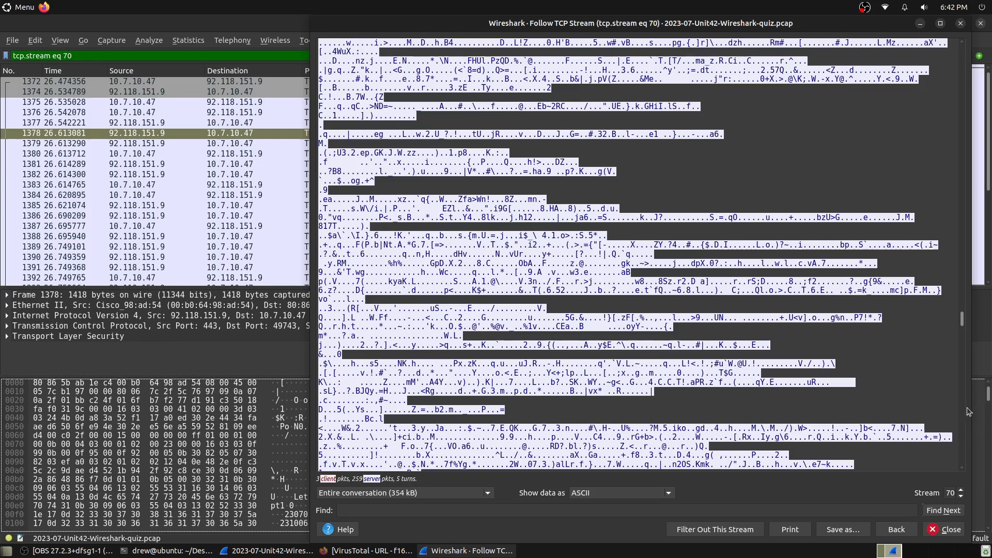
left_click(961, 490)
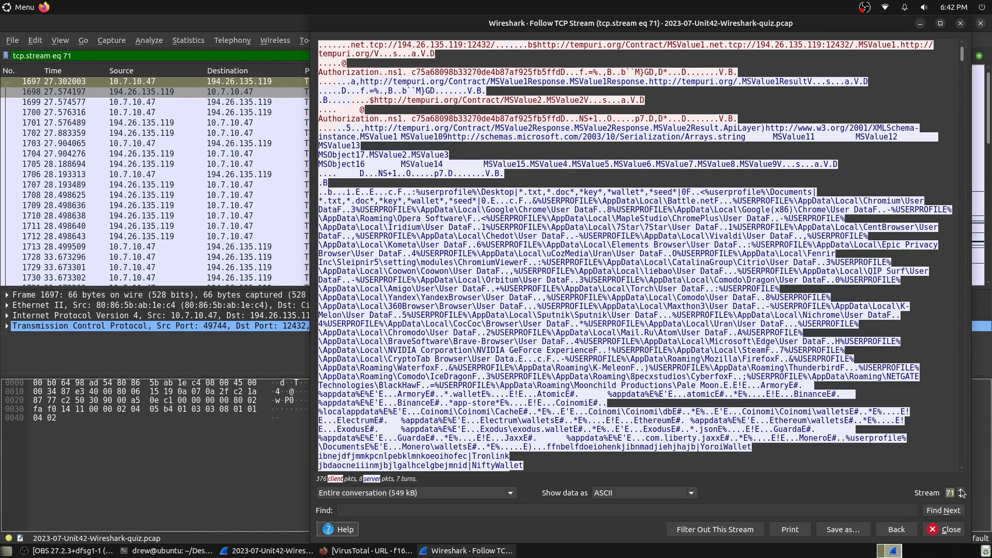
left_click(174, 165)
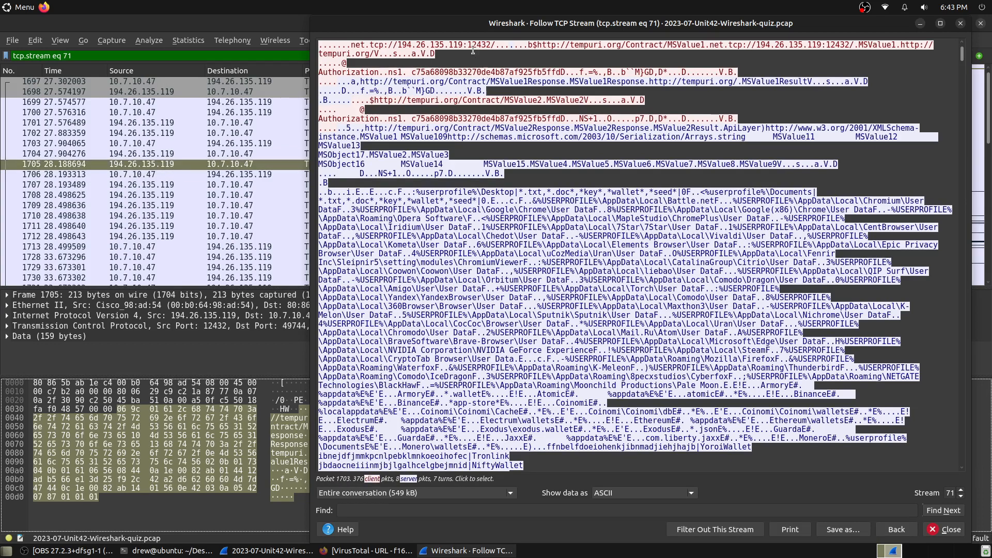
left_click(451, 46)
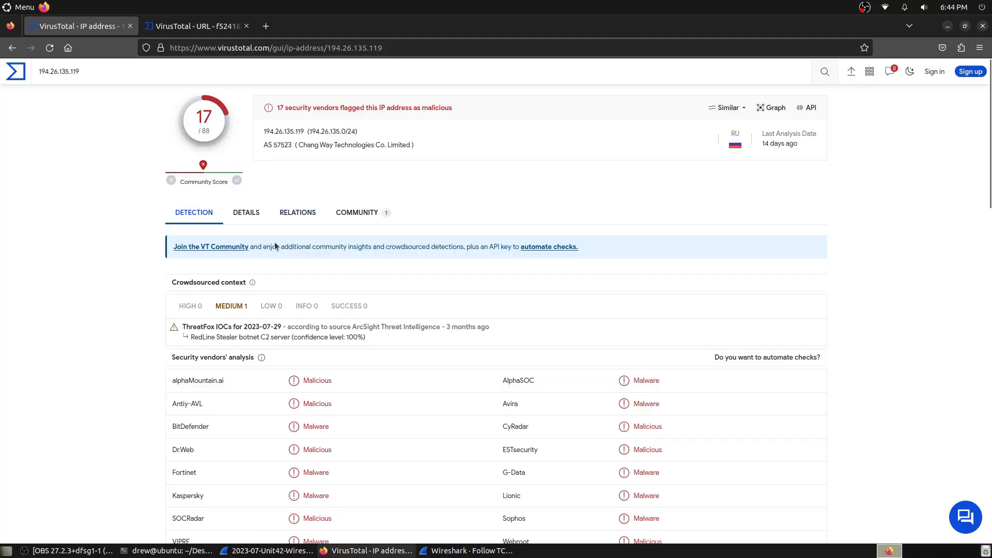
Review the crowdsourced context and security vendors' analysis in the VirusTotal report for 194.26.135.119.
left_click_drag(190, 337, 264, 339)
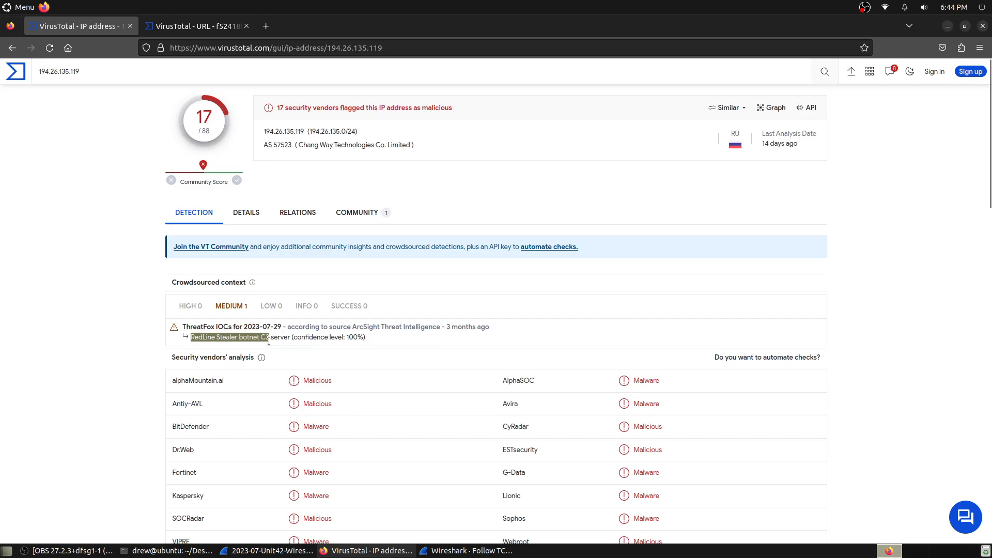
scroll(473, 205, "down", 2)
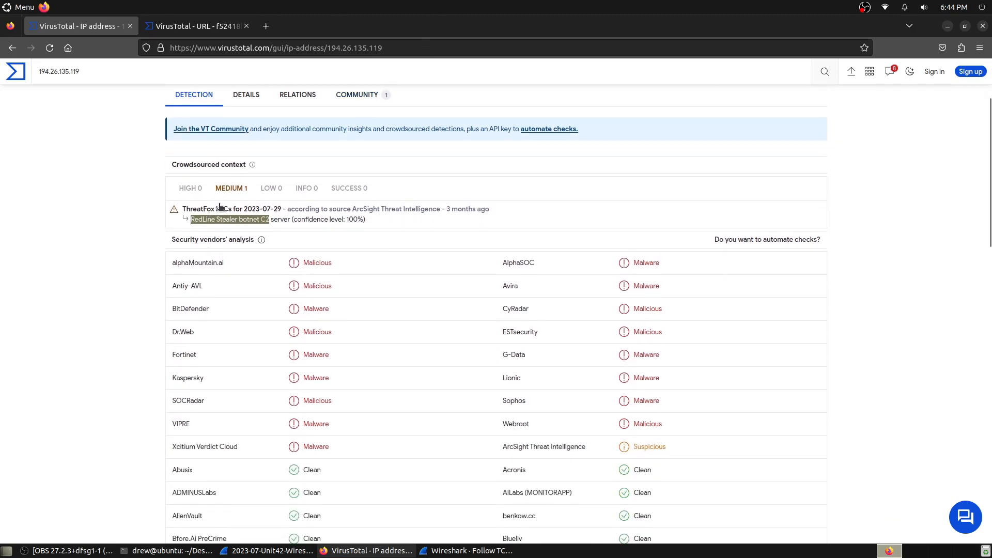
scroll(237, 201, "down", 4)
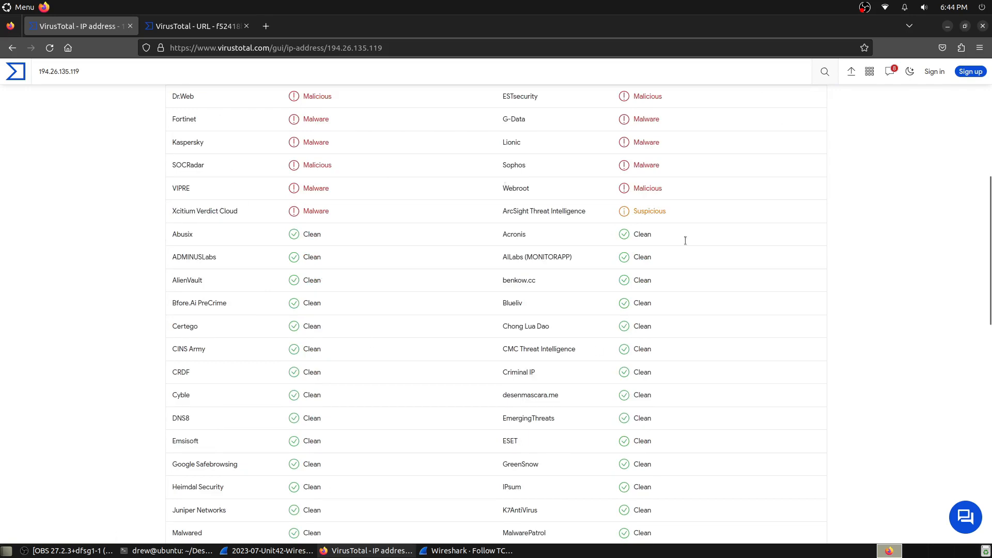
Review the basic properties and Whois lookup for 194.26.135.119 in the VirusTotal details, highlighting its network range.
scroll(516, 268, "up", 4)
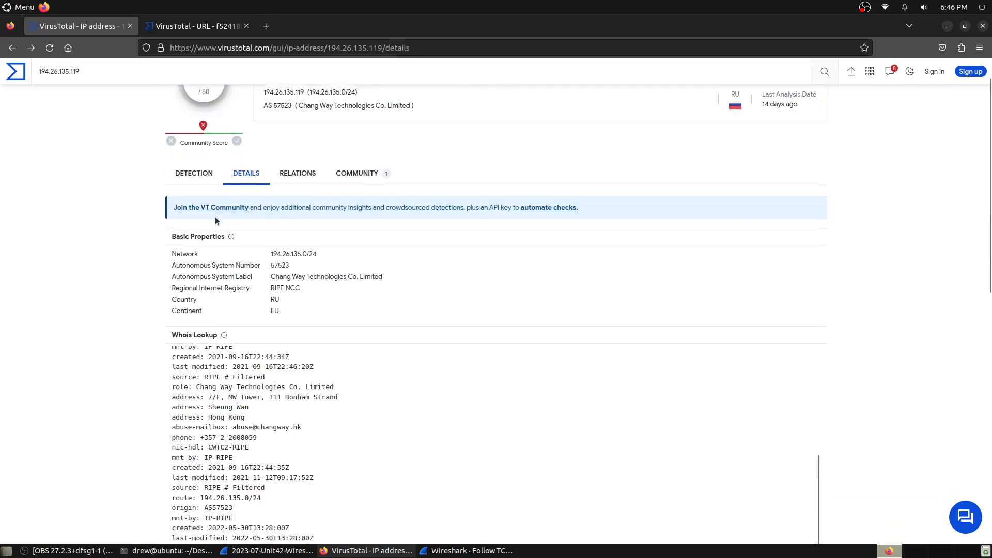
scroll(214, 216, "down", 2)
scroll(156, 202, "up", 3)
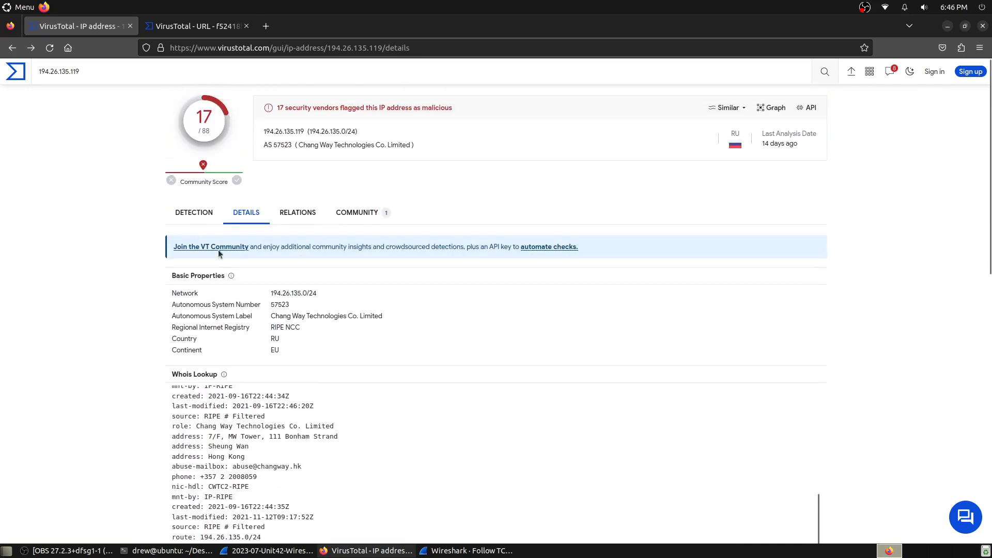
scroll(209, 240, "down", 2)
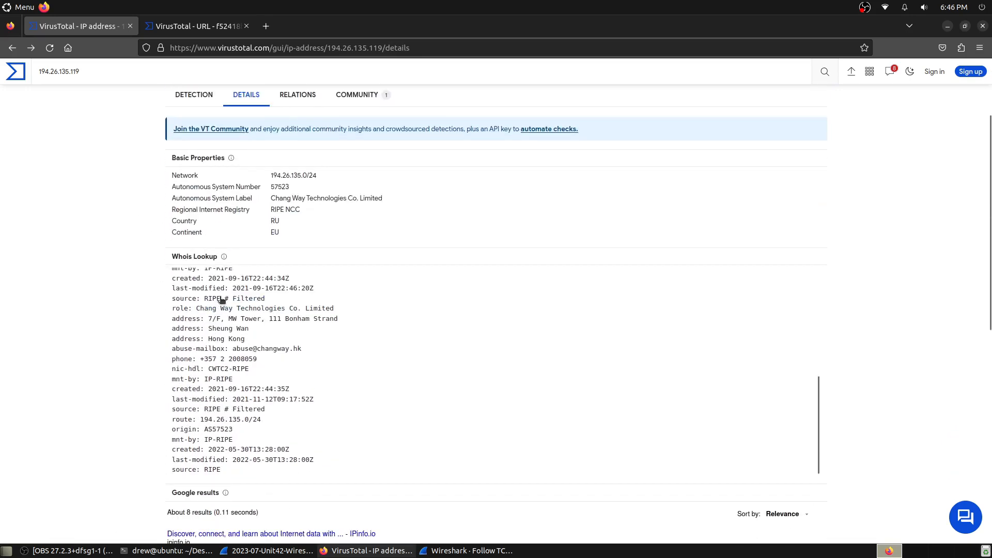
scroll(331, 392, "up", 3)
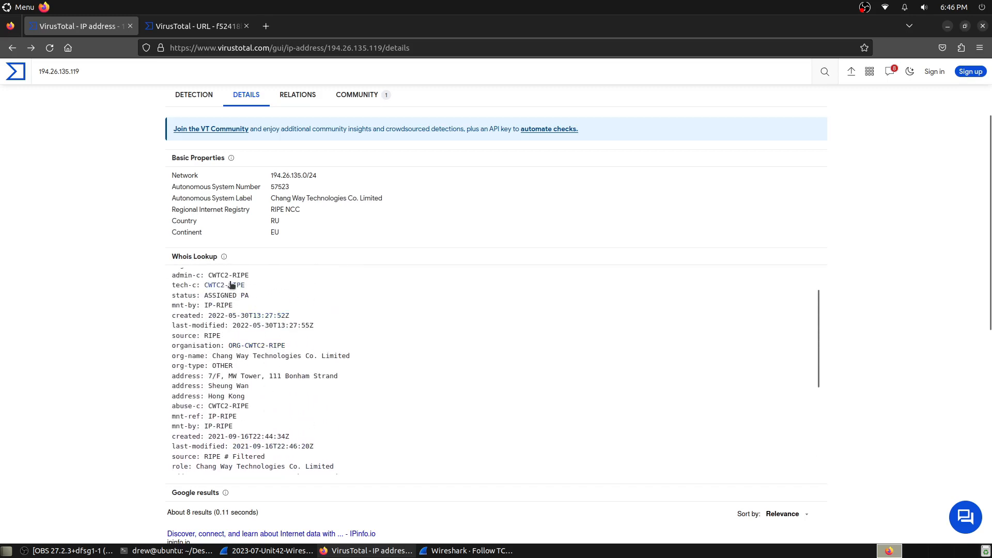
scroll(359, 227, "up", 2)
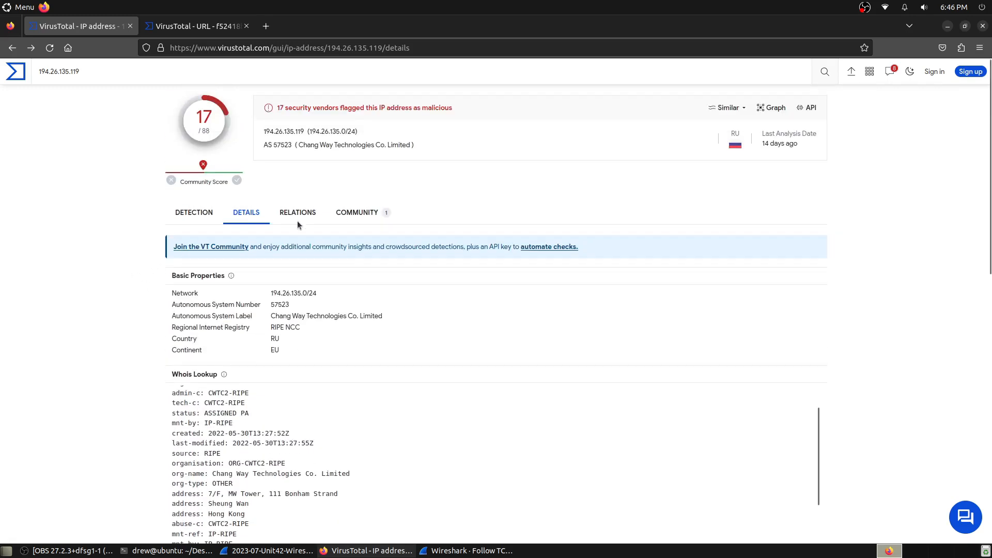
triple_click(271, 293)
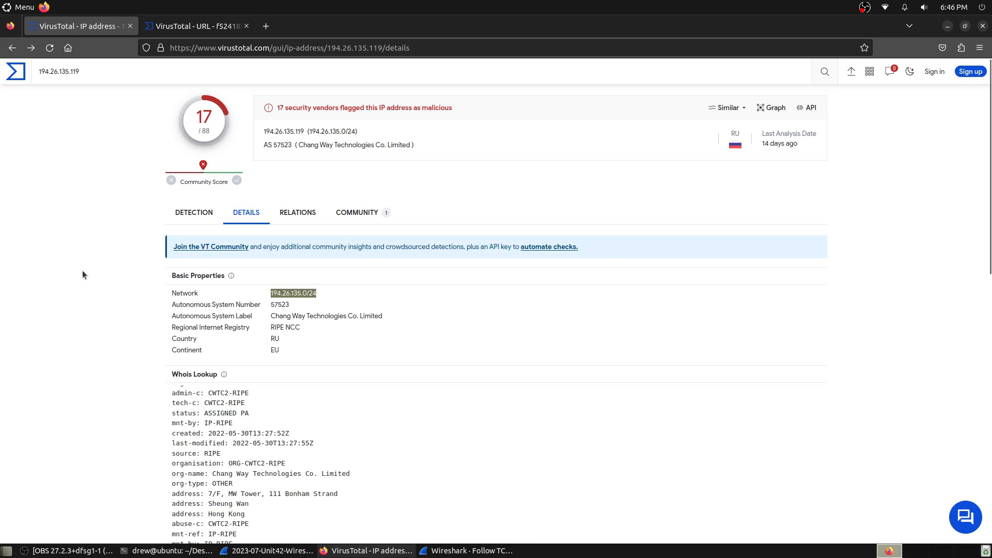
Open the relations of 194.26.135.119 and review its communicating files, including czx.jpg and the PowerShell scripts.
left_click(298, 216)
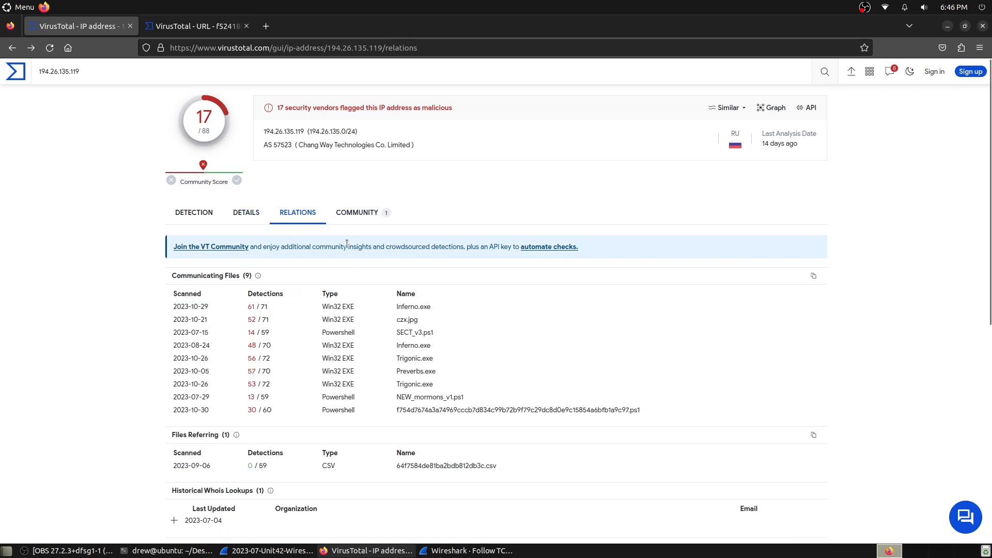
scroll(347, 240, "down", 2)
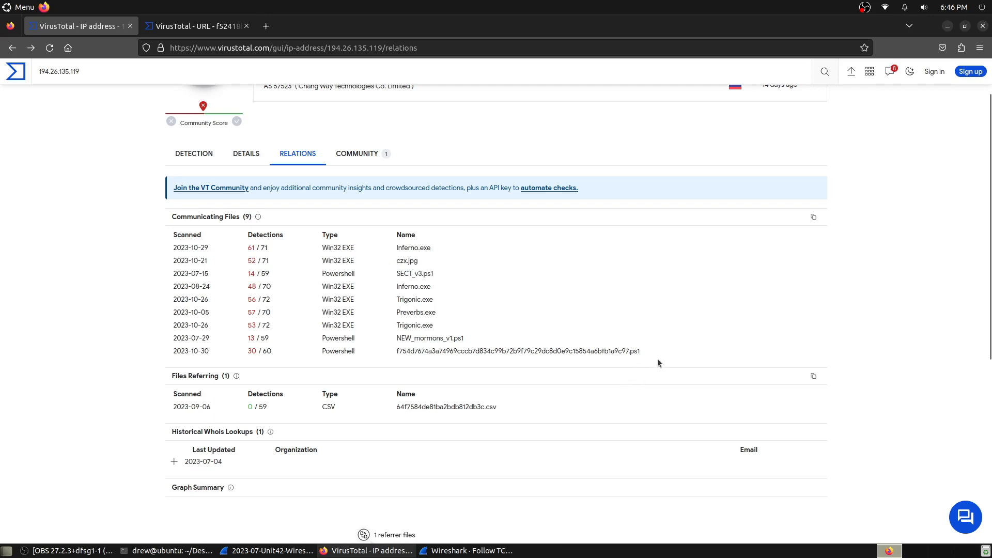
scroll(395, 251, "up", 2)
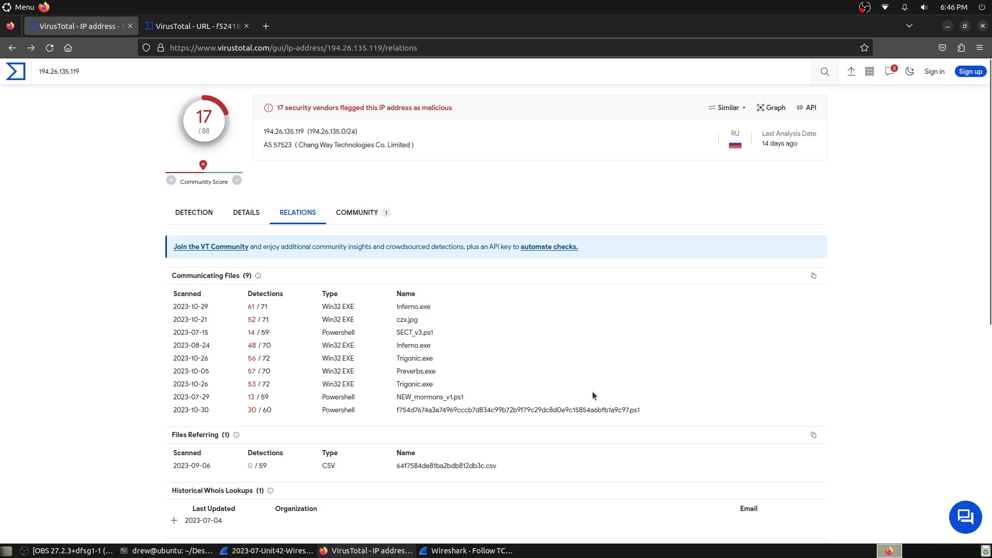
left_click_drag(680, 420, 443, 323)
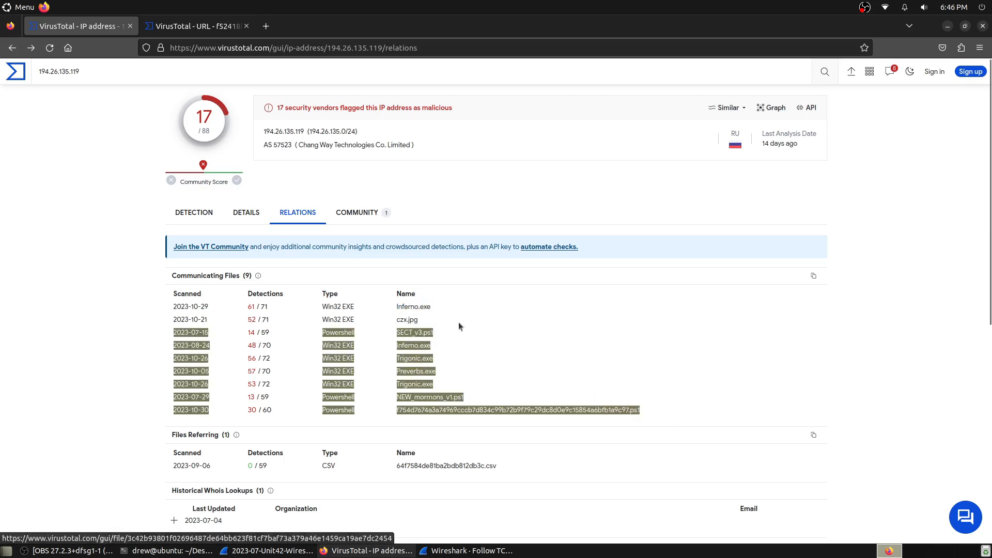
left_click(443, 324)
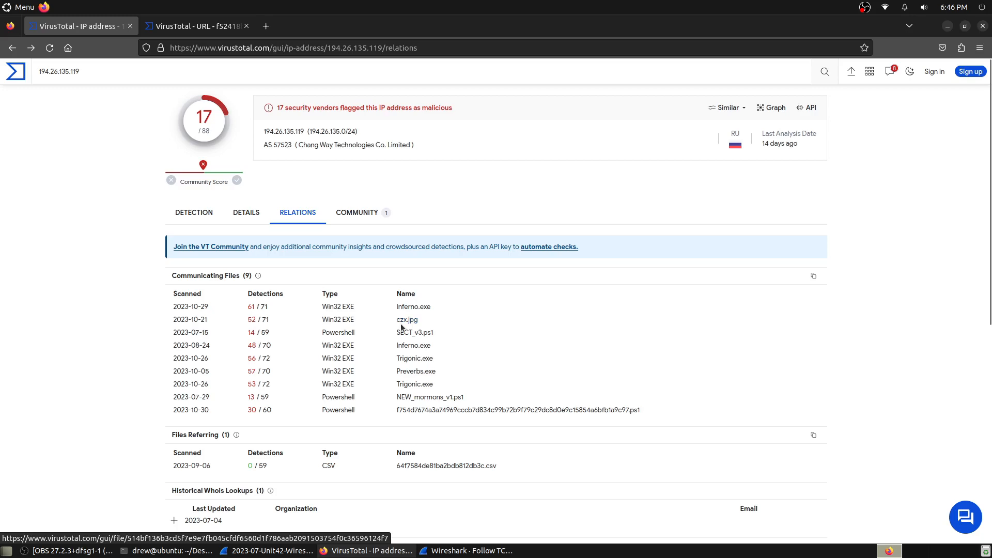
In Wireshark, copy the current display filter, filter the capture by http and select the GET /data/czx.jpg request.
left_click_drag(382, 28, 812, 313)
left_click(249, 138)
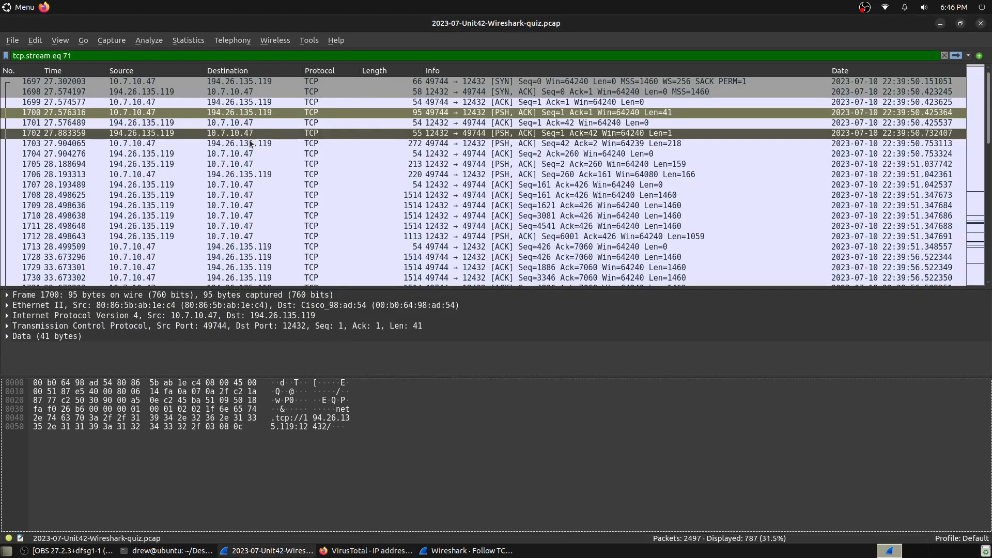
key("ctrl+a")
key("ctrl+c")
key("BackSpace")
key("Return")
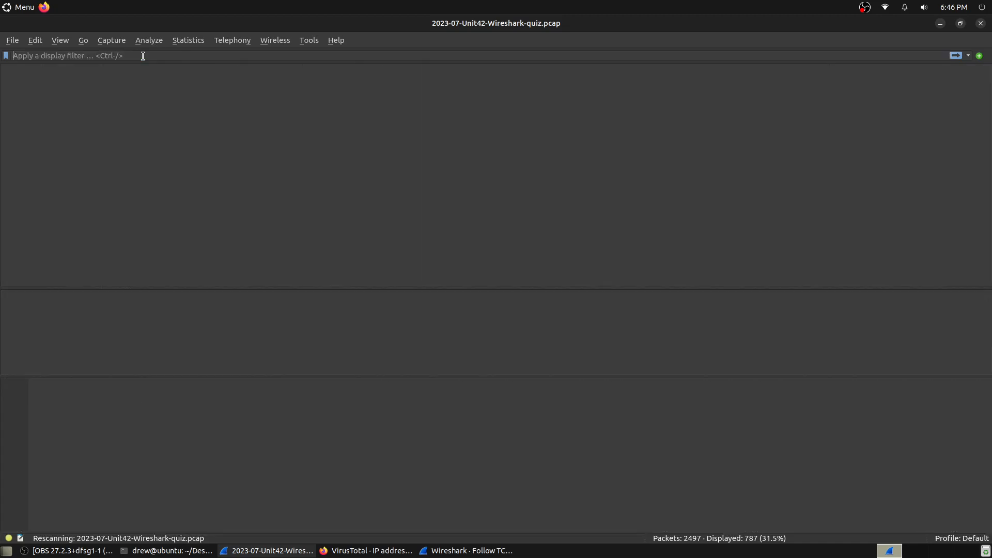
type("http")
key("Return")
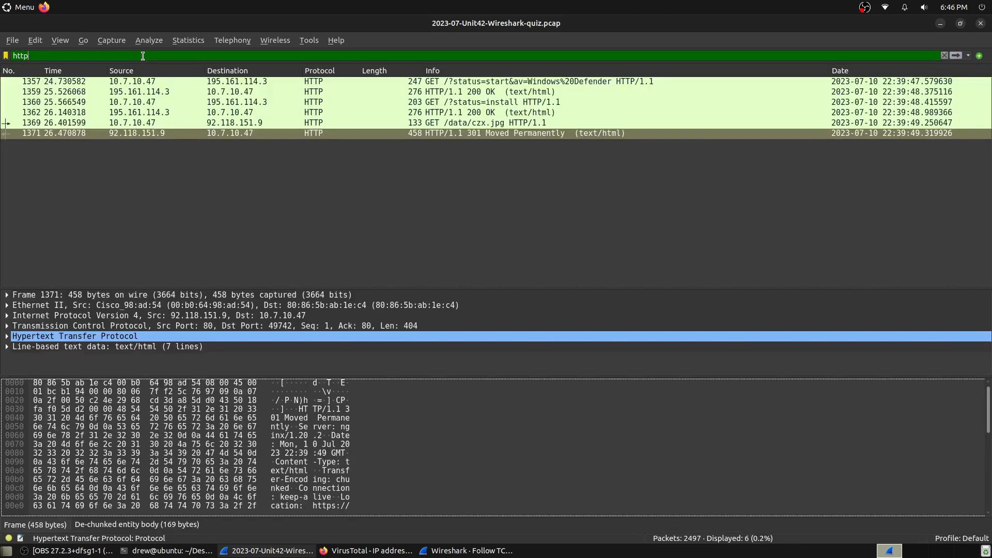
left_click(423, 123)
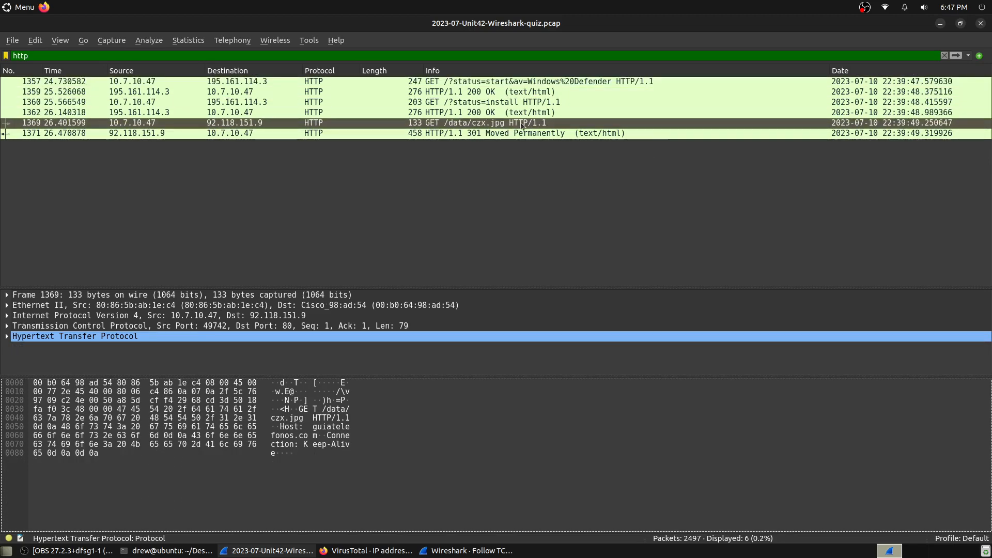
Replace the display filter with the copied tcp.stream eq 71 and apply it.
left_click(53, 56)
key("ctrl+a")
key("ctrl+v")
type("\\")
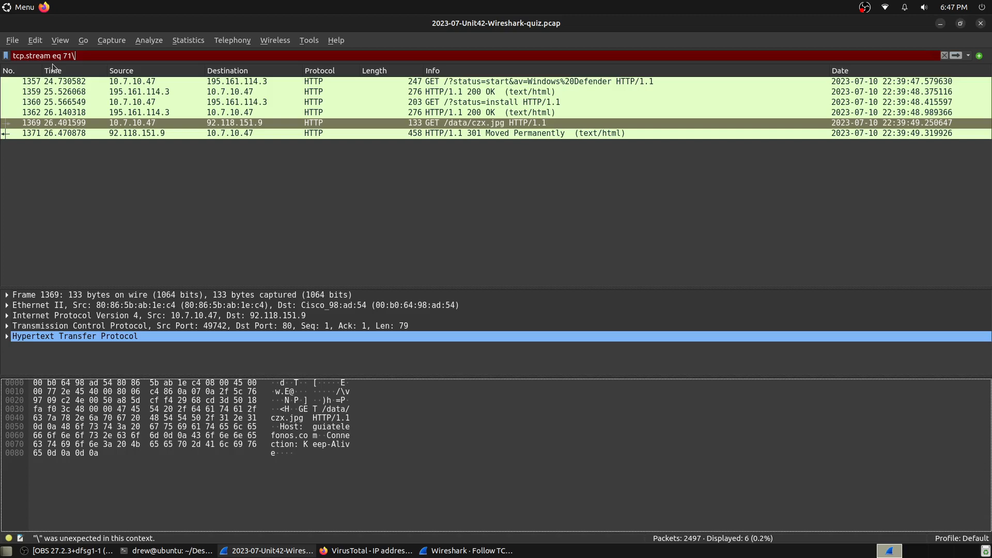
key("BackSpace")
key("Return")
Follow the TCP stream of the SYN packet from 10.7.10.47 to 194.26.135.119.
left_click(365, 87)
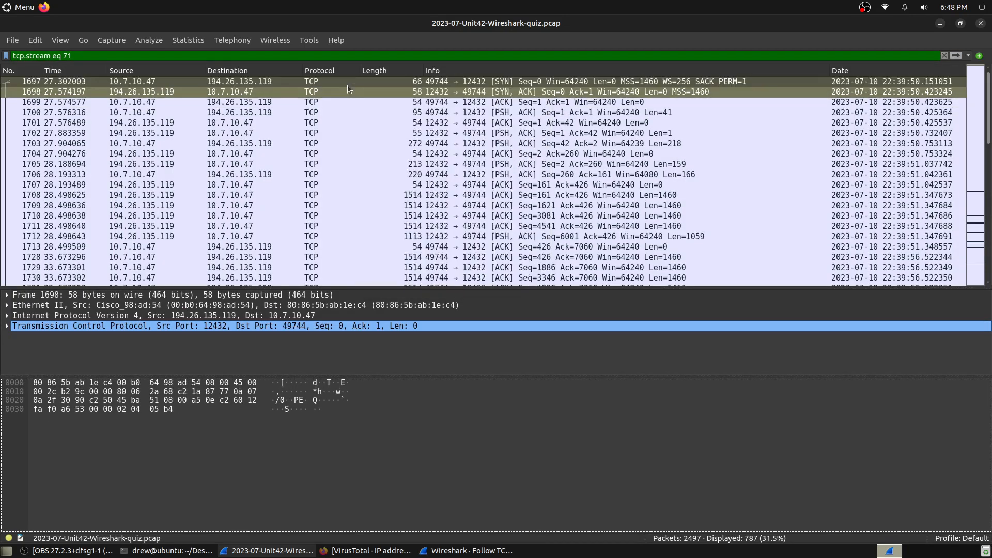
right_click(343, 82)
mouse_move(480, 238)
left_click(545, 233)
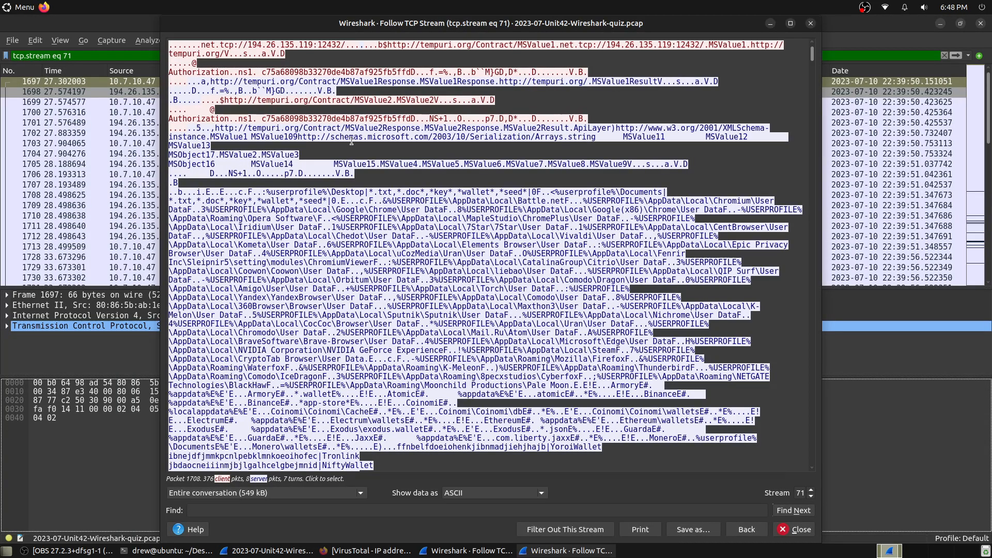
Examine the file search patterns and browser profile paths sent by the server in stream 71, highlighting the wallet pattern and Chrome path.
left_click(352, 140)
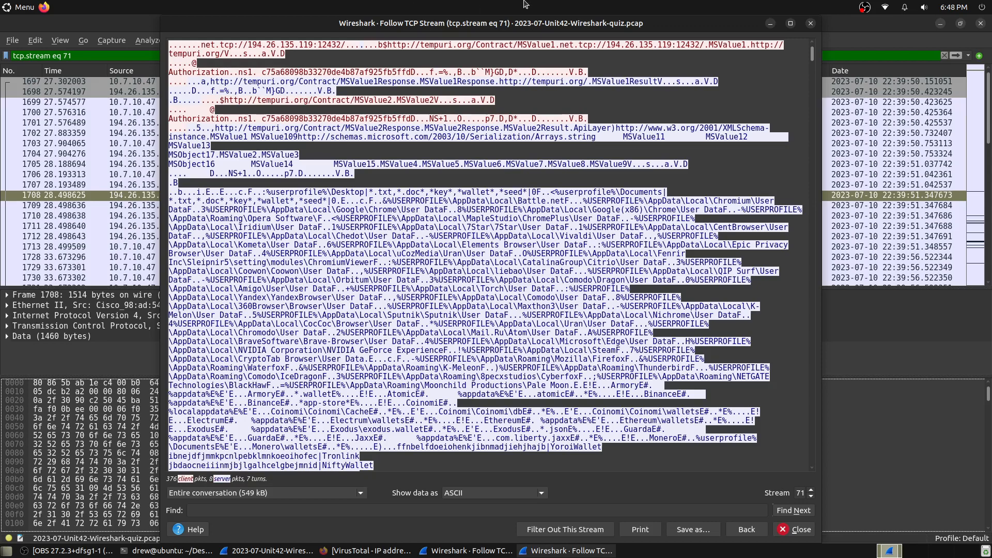
scroll(455, 115, "down", 5)
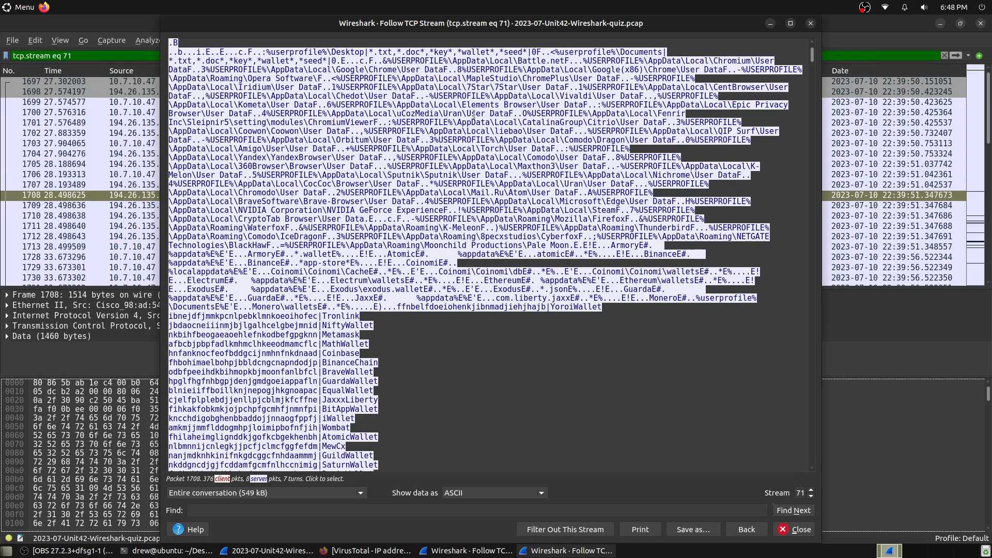
scroll(473, 114, "up", 4)
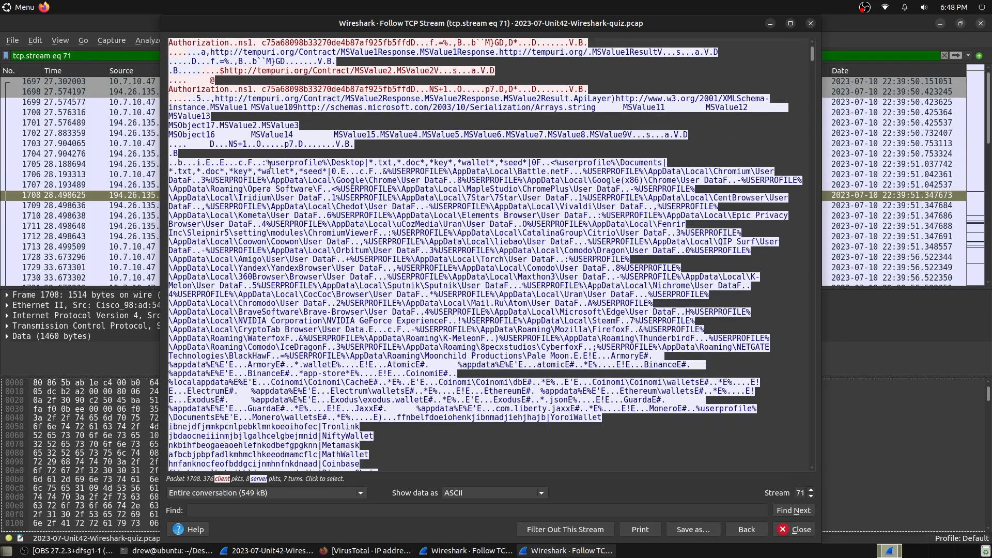
left_click_drag(321, 164, 475, 163)
left_click(383, 163)
scroll(522, 168, "down", 1)
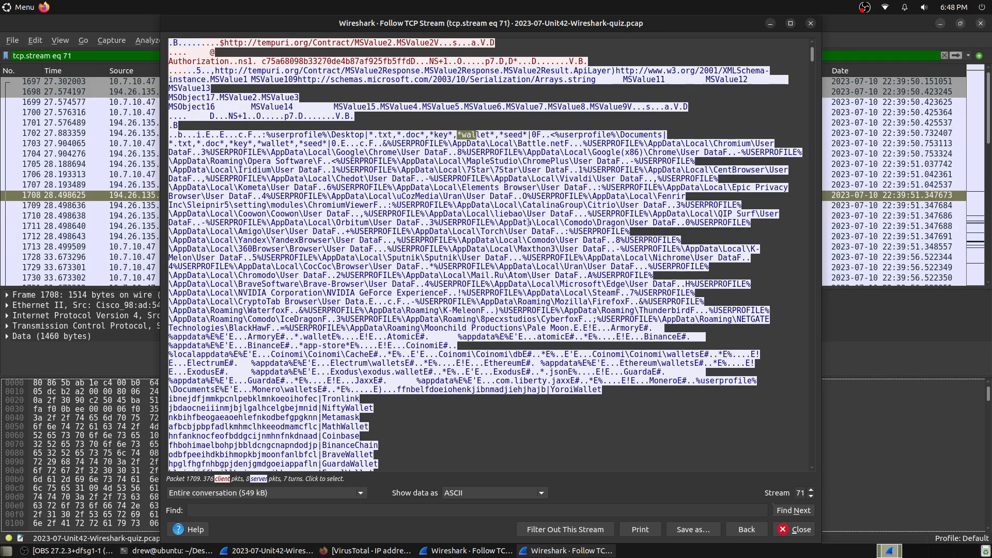
left_click_drag(649, 152, 681, 152)
scroll(540, 190, "down", 7)
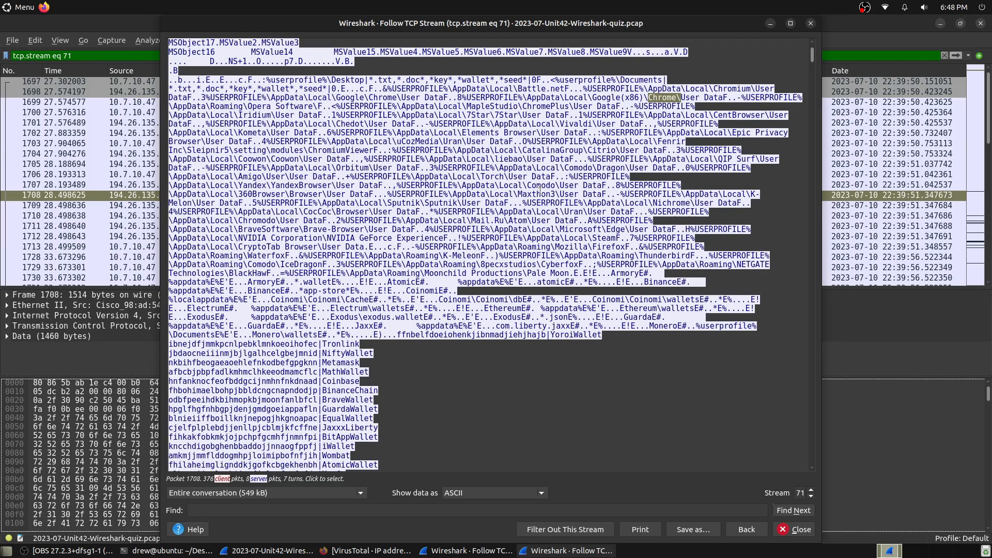
Inspect the list of cryptocurrency wallet extensions in the stream, highlighting the entries from Tronlink to XdefiWallet.
scroll(532, 189, "down", 3)
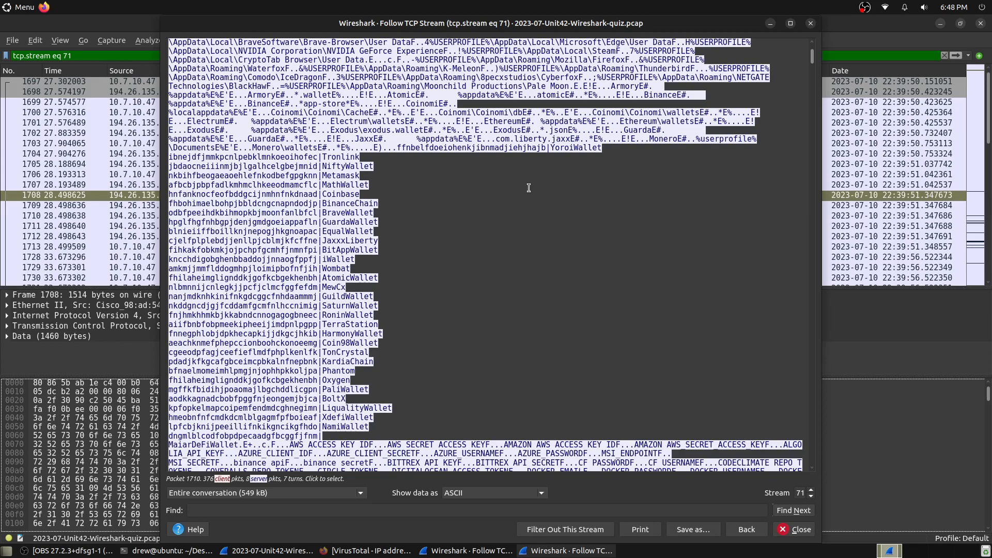
left_click_drag(267, 157, 432, 408)
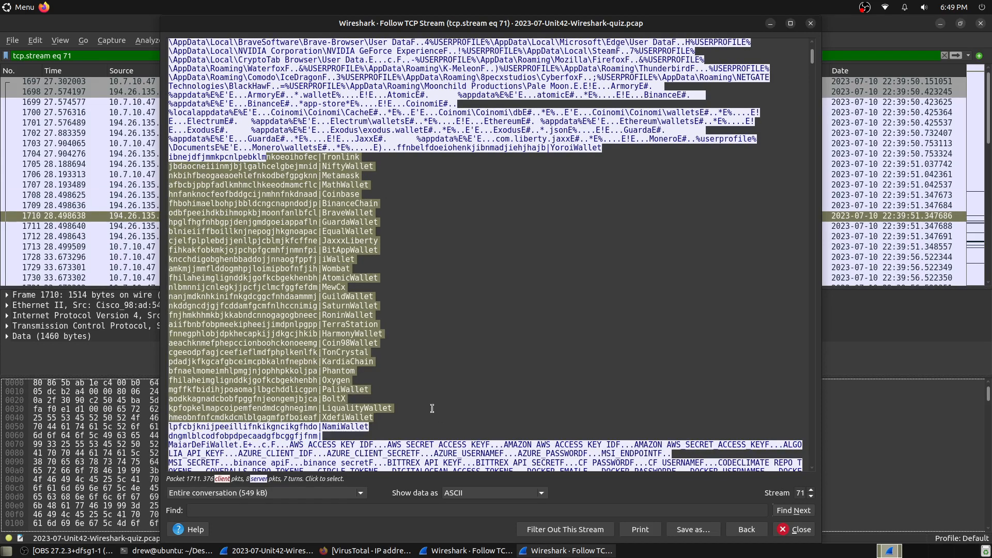
scroll(424, 281, "down", 3)
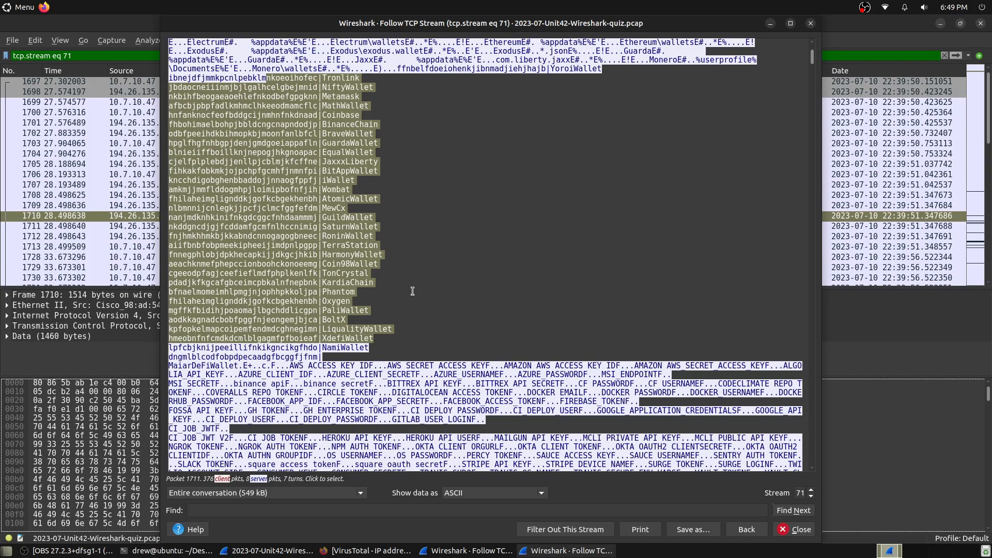
left_click(413, 290)
Examine the names of access keys, passwords and tokens after the wallet list, highlighting the AWS to GitLab entries and the Slack token.
scroll(408, 287, "down", 4)
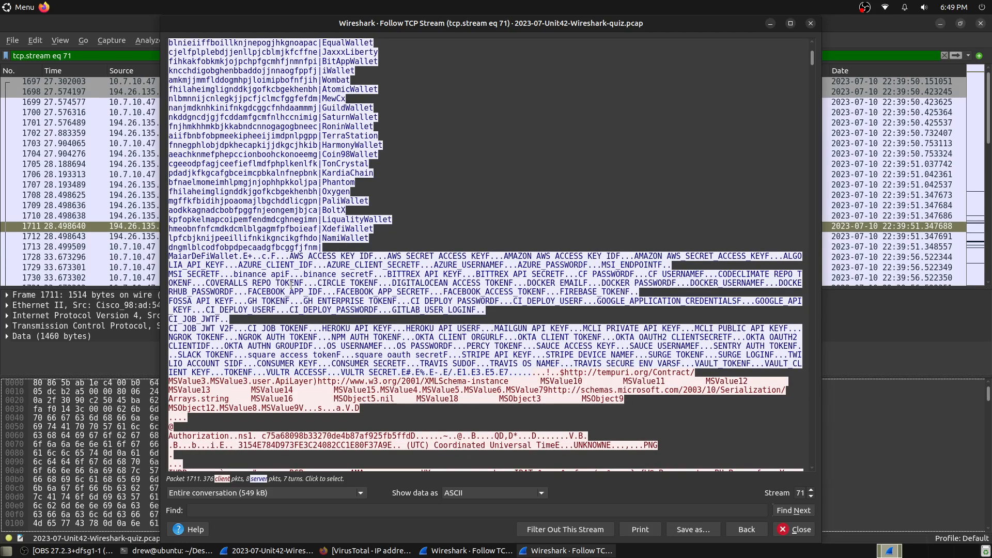
left_click_drag(291, 257, 484, 312)
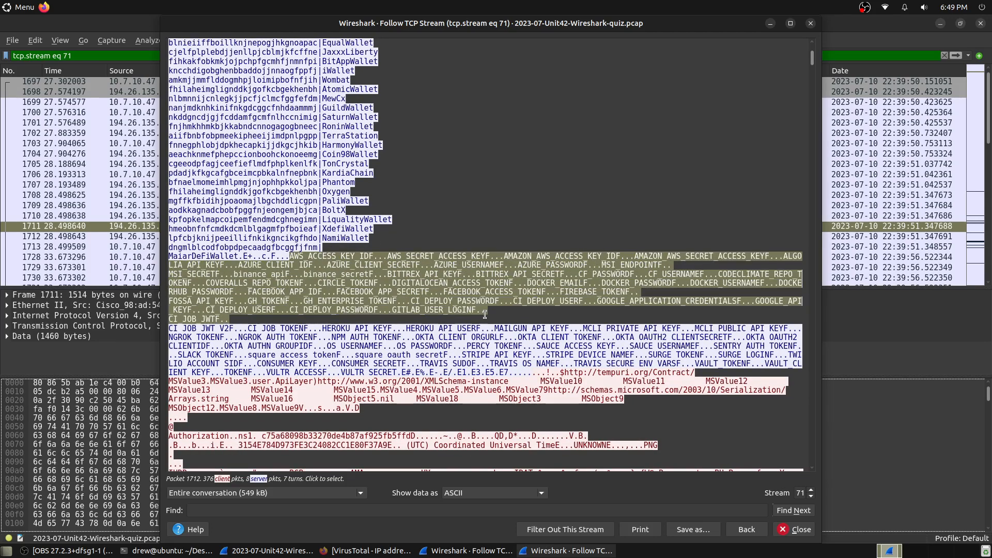
left_click(469, 312)
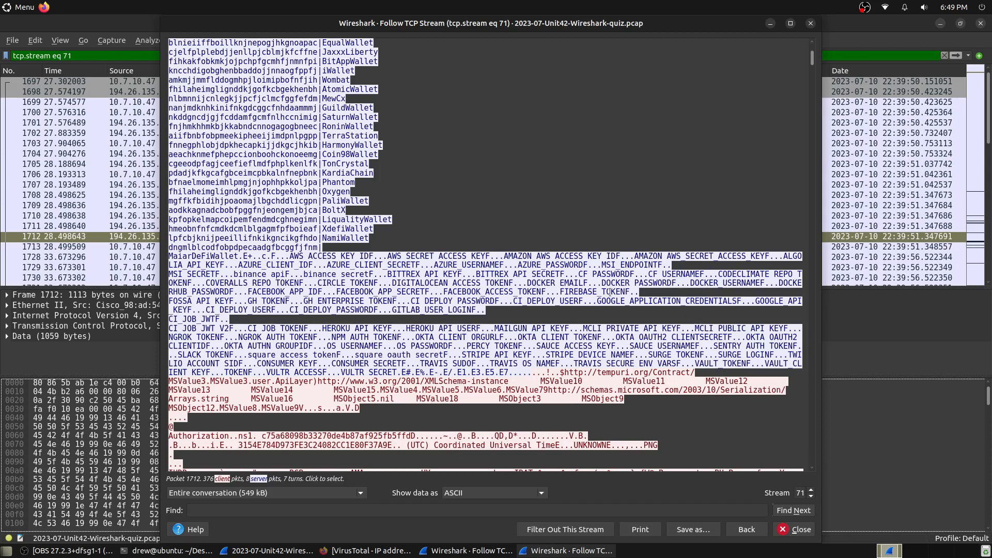
scroll(603, 291, "down", 2)
scroll(204, 247, "down", 1)
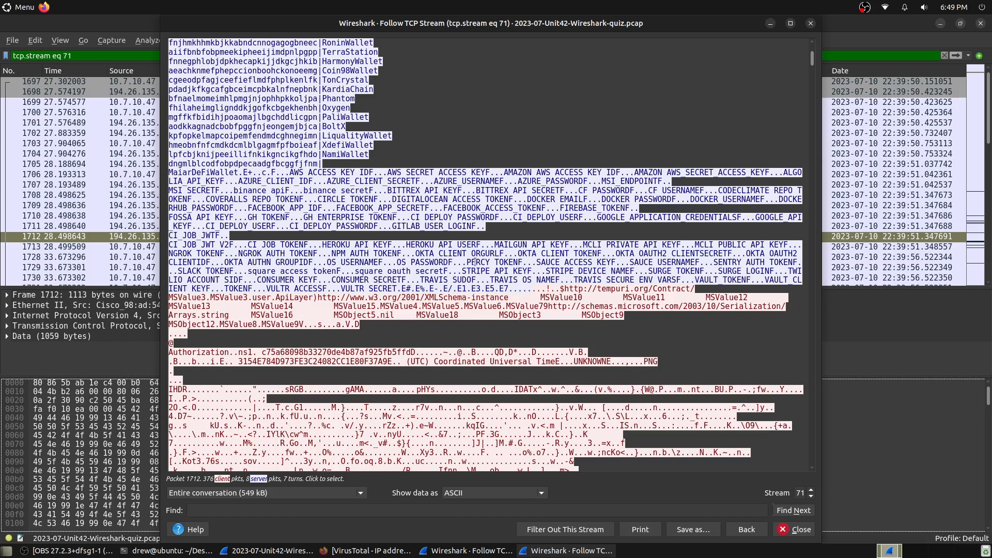
scroll(462, 259, "down", 2)
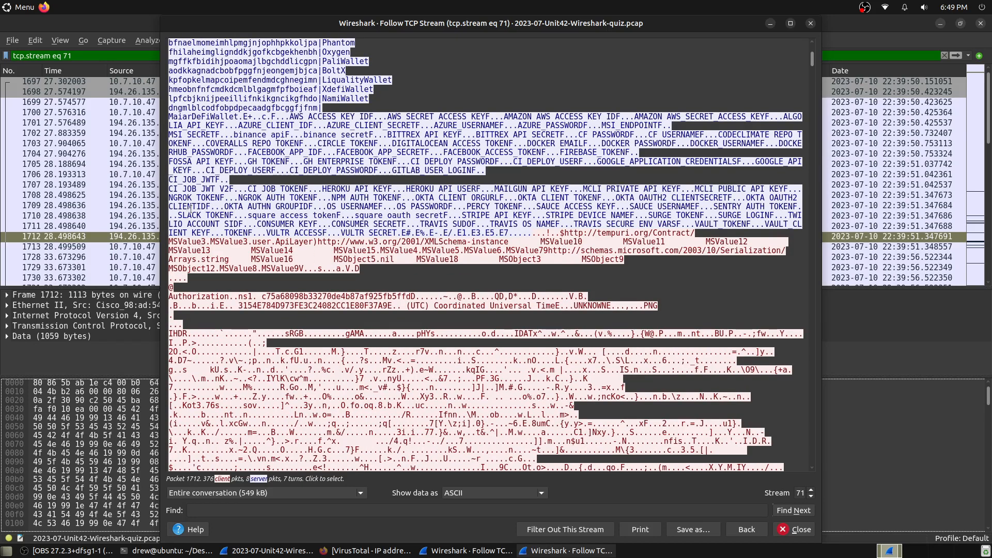
left_click_drag(178, 215, 228, 214)
Look through the PNG data that the client sends back to the server in stream 71.
scroll(228, 213, "down", 4)
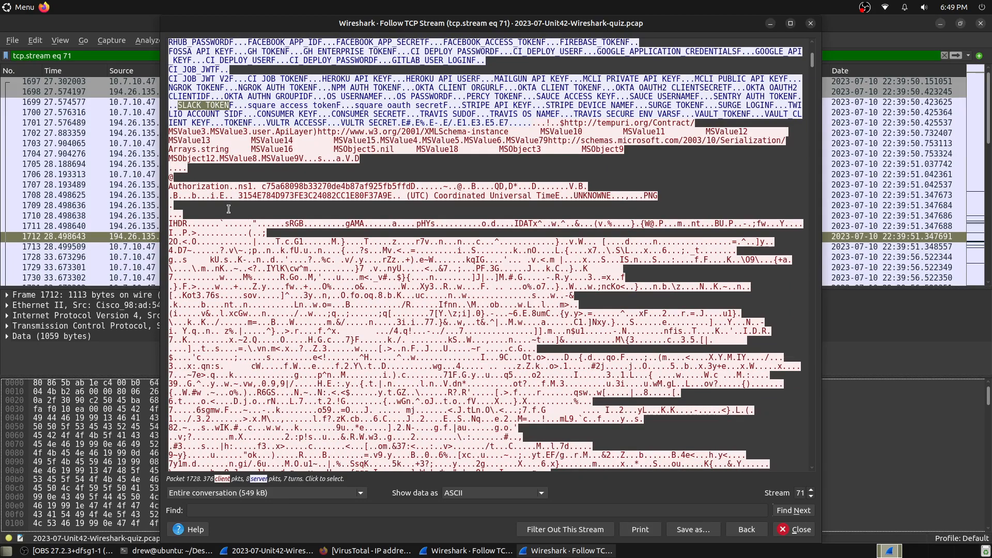
scroll(228, 209, "down", 20)
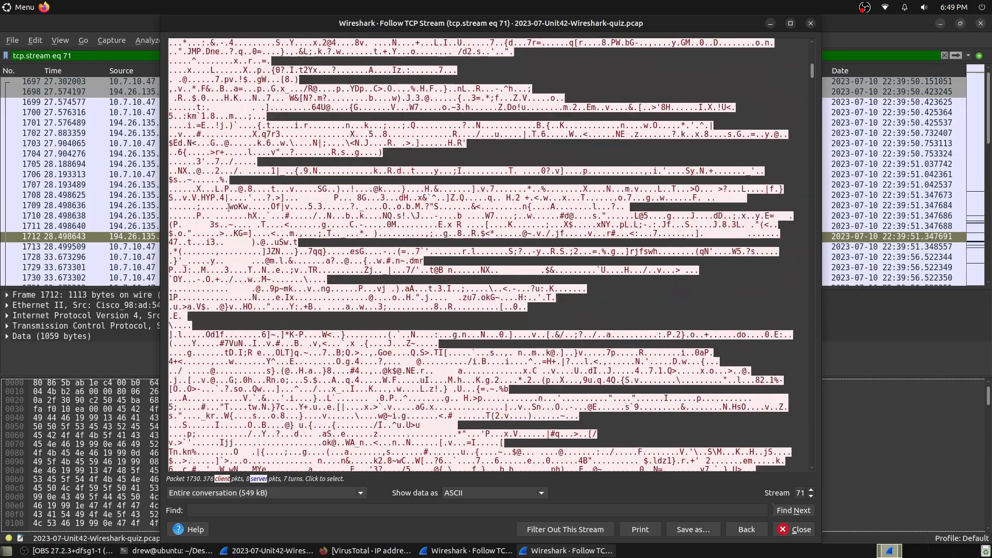
scroll(229, 207, "down", 20)
scroll(233, 198, "down", 20)
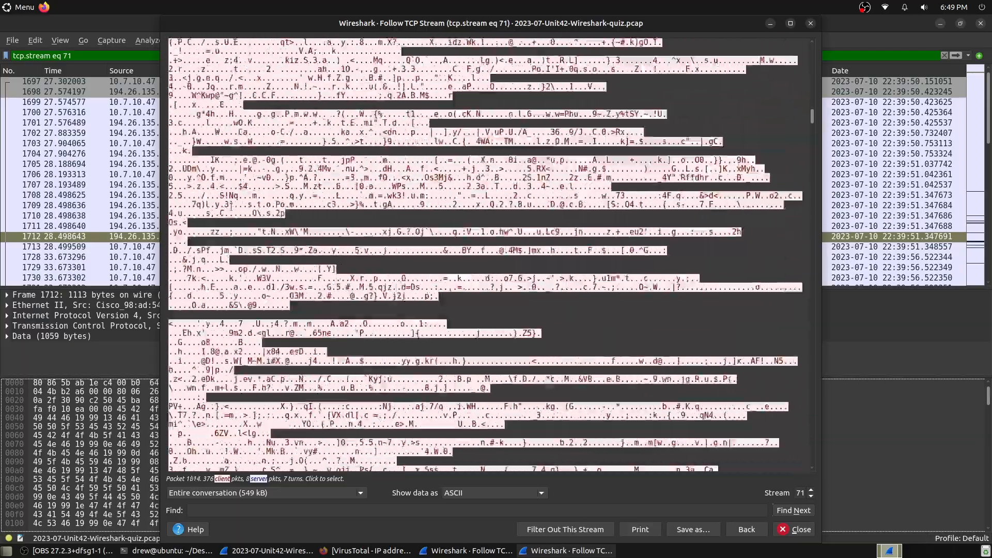
scroll(230, 206, "down", 20)
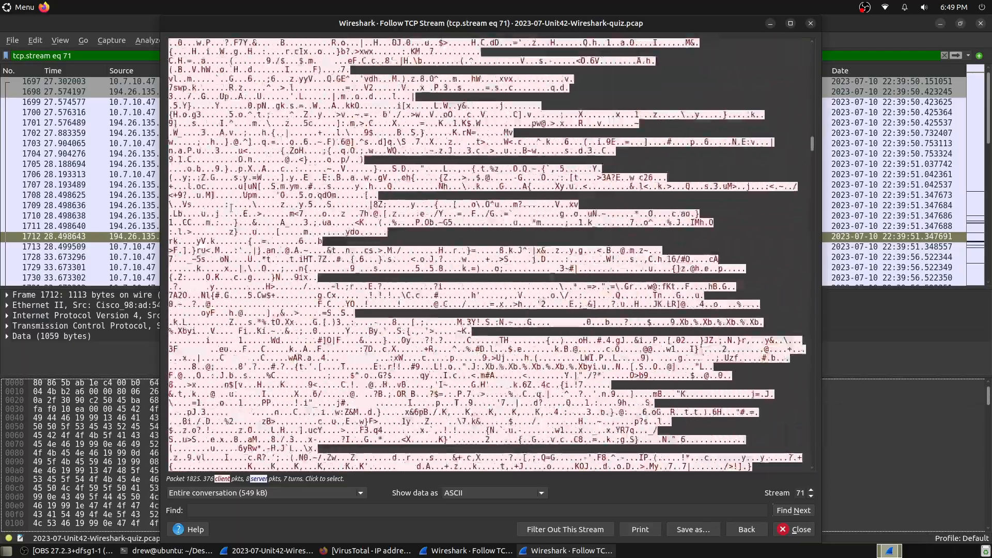
Examine the system details and process list the client sends in stream 71, highlighting Tokens.txt and the svchost.exe entries.
scroll(231, 207, "down", 20)
scroll(233, 207, "down", 20)
scroll(233, 207, "down", 20)
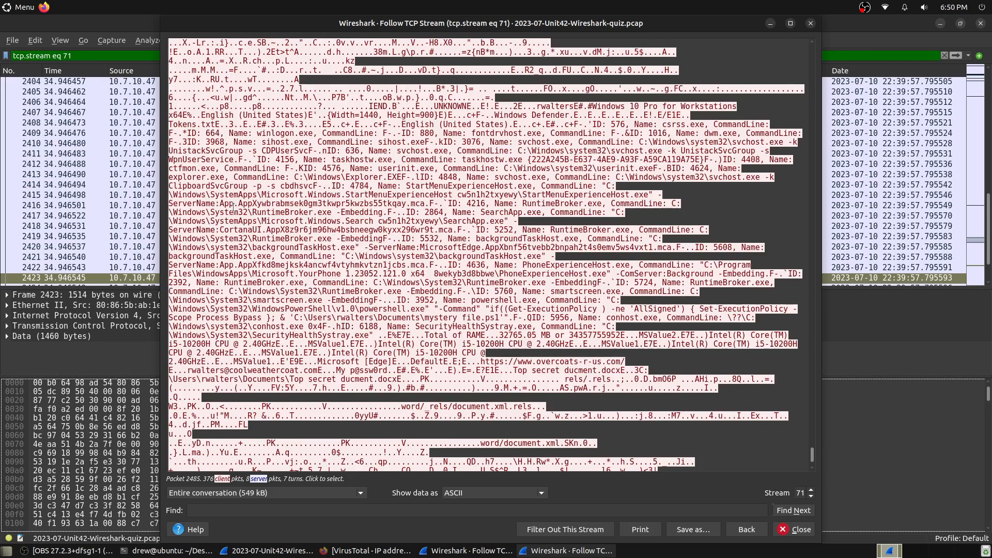
scroll(234, 207, "up", 2)
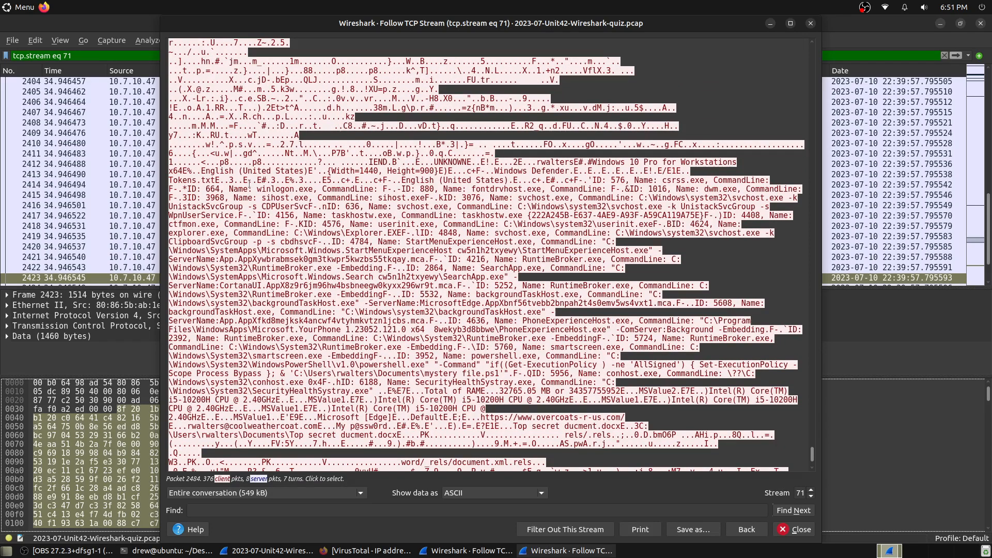
left_click_drag(166, 179, 217, 179)
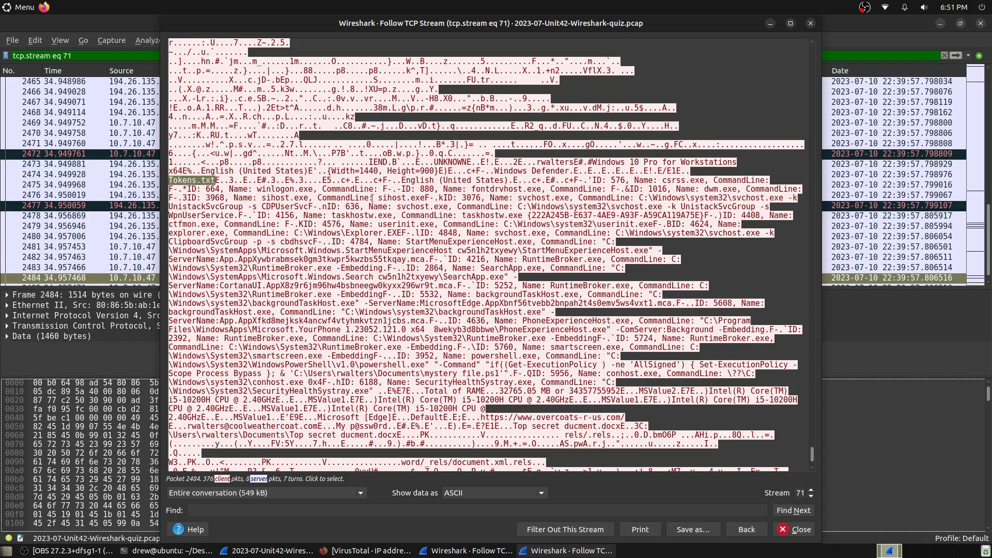
left_click_drag(310, 199, 594, 224)
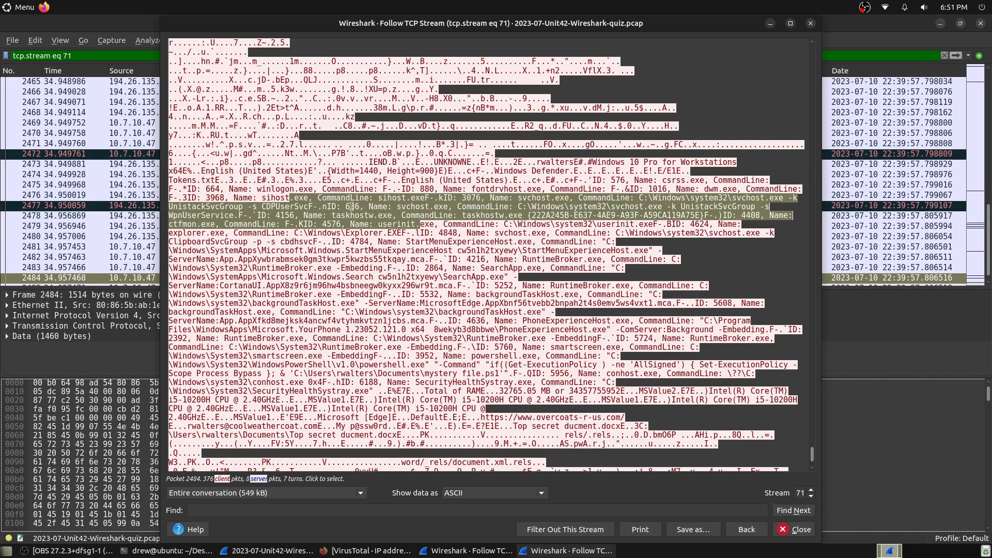
left_click(483, 225)
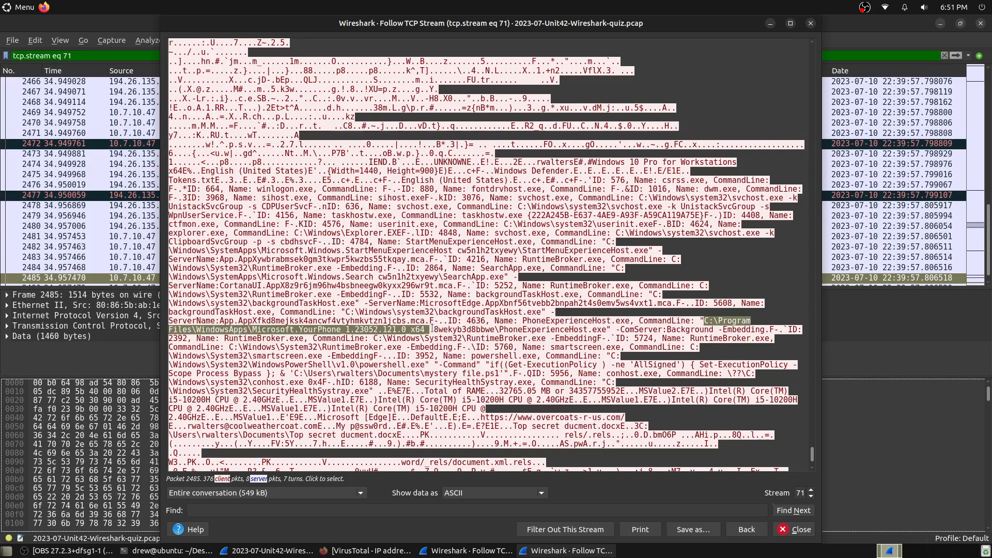
Inspect the end of the process list, highlighting the Microsoft.YourPhone path and the script path in the PowerShell command running mystery file.ps1.
scroll(444, 322, "down", 1)
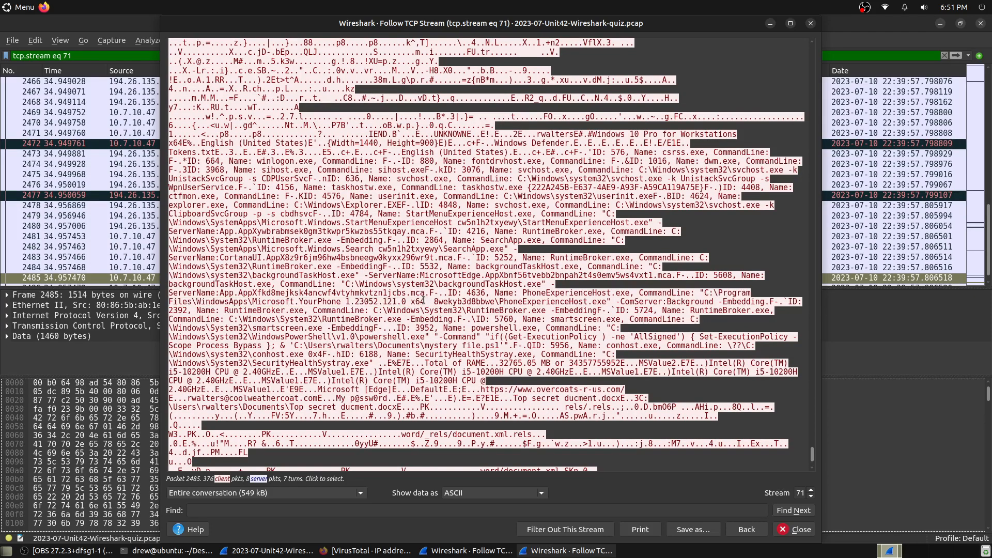
left_click_drag(424, 300, 340, 292)
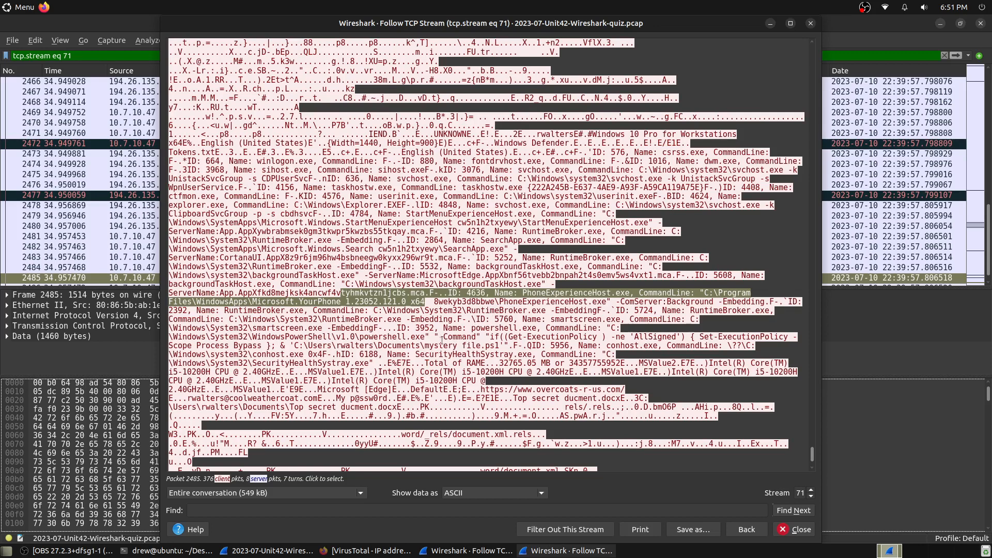
scroll(418, 345, "down", 2)
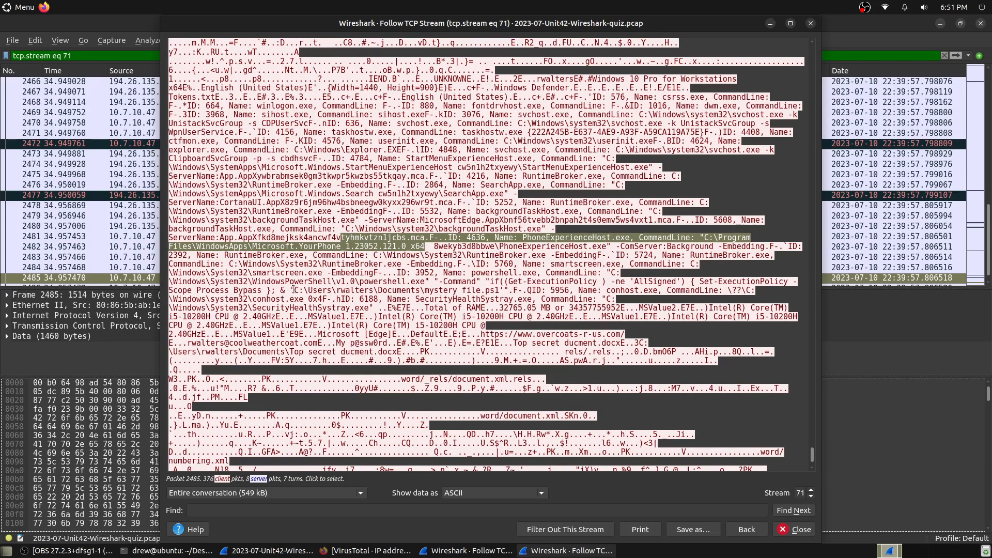
left_click_drag(298, 290, 370, 290)
left_click(375, 289)
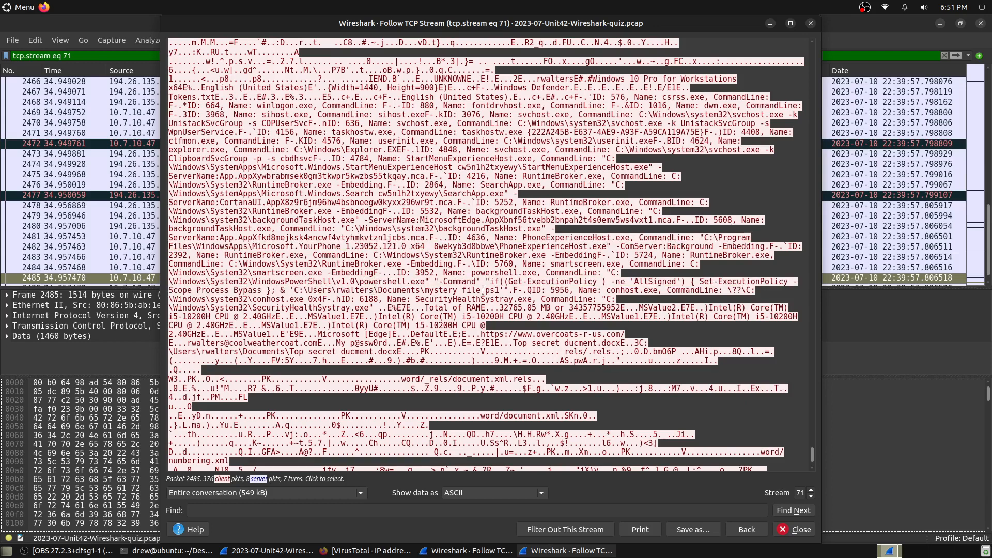
left_click_drag(501, 290, 337, 292)
left_click(371, 292)
Read the hardware details, browser login data and Top secret ducment.docx contents through to the end of stream 71.
scroll(483, 314, "down", 4)
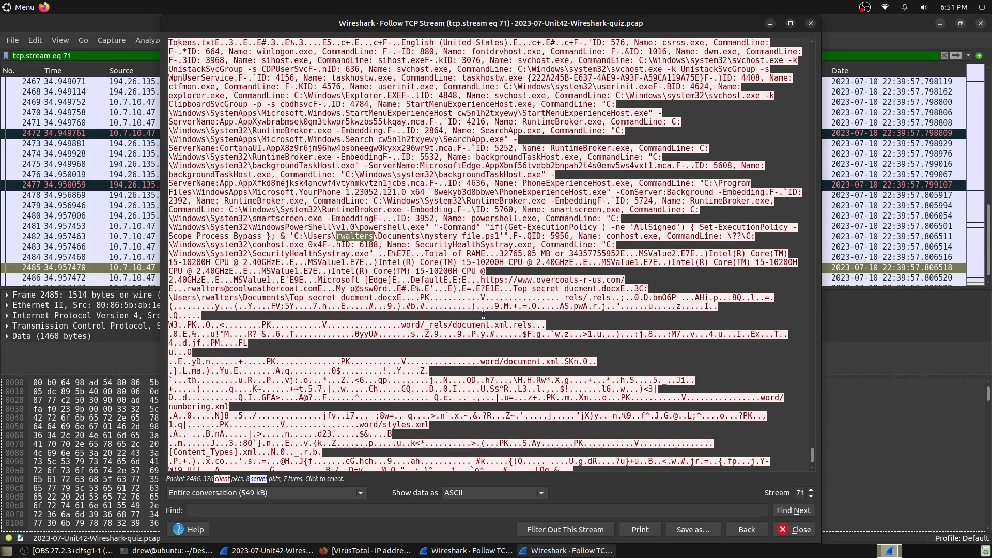
scroll(483, 314, "down", 1)
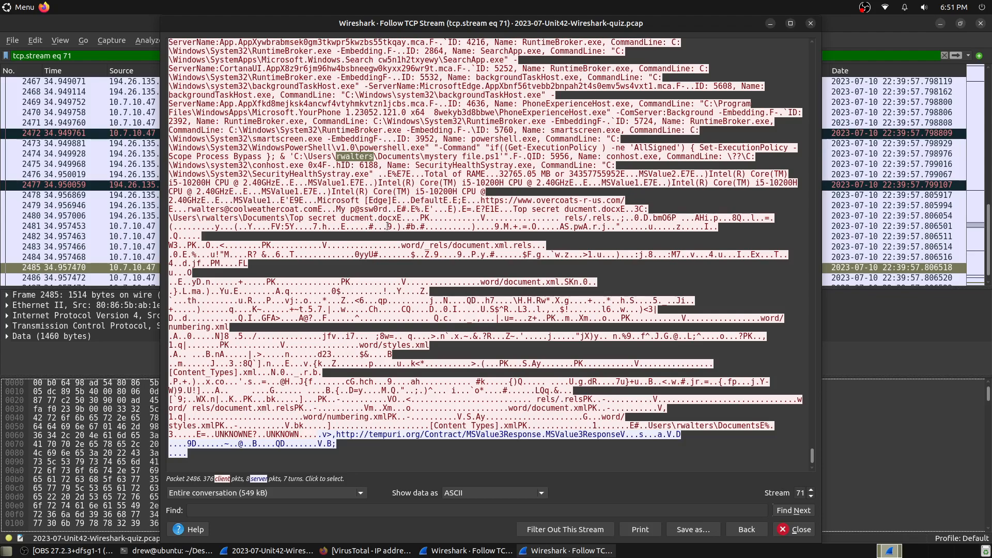
scroll(454, 151, "up", 15)
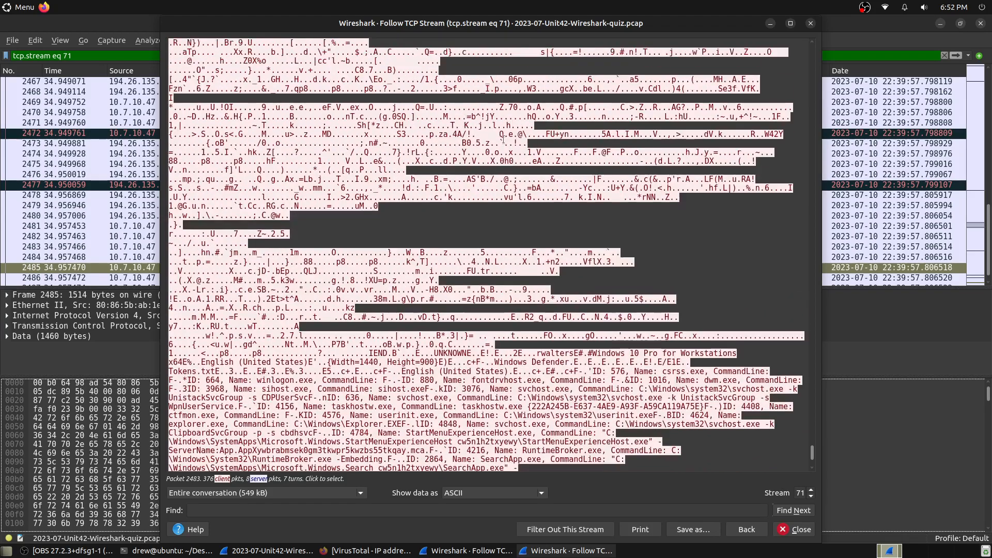
scroll(250, 251, "down", 15)
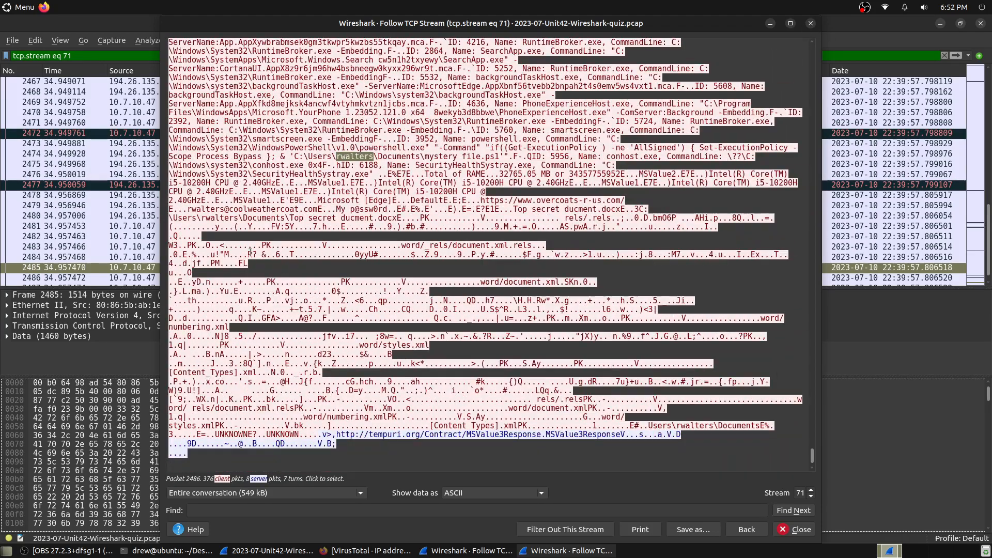
scroll(278, 140, "up", 4)
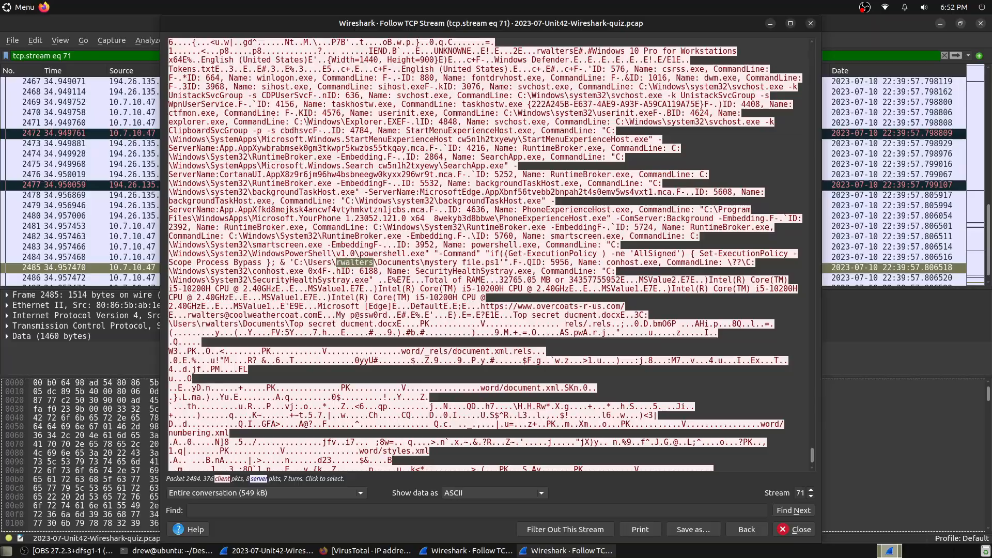
Return to the start of stream 71, highlight Battle.net among the targeted AppData paths, and close the stream window.
scroll(342, 242, "up", 10)
scroll(342, 242, "up", 10)
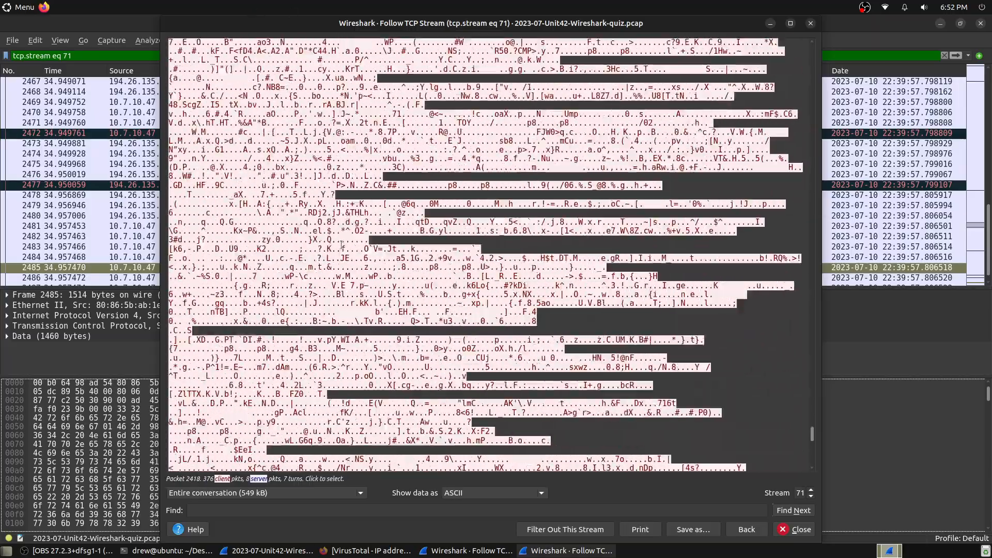
left_click_drag(811, 434, 817, 48)
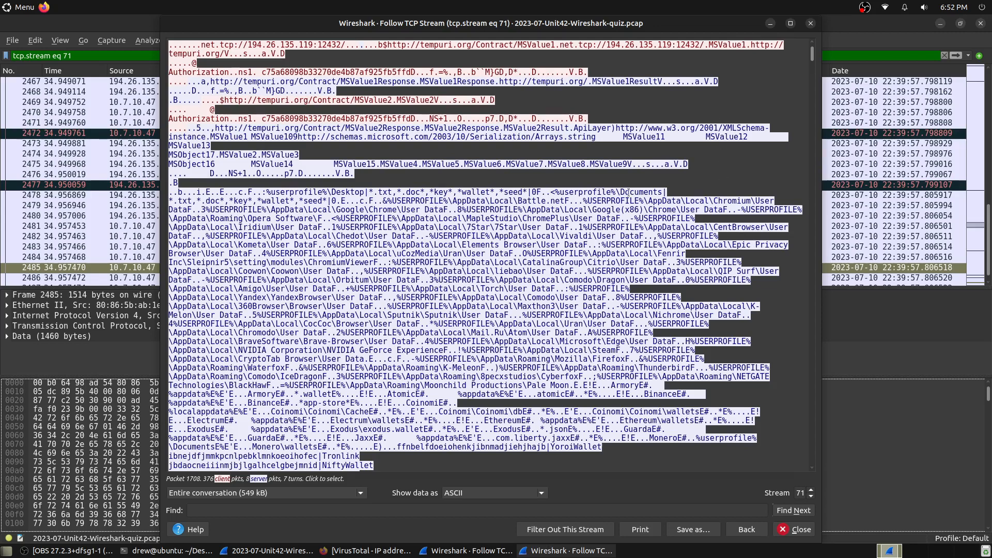
left_click_drag(518, 201, 564, 202)
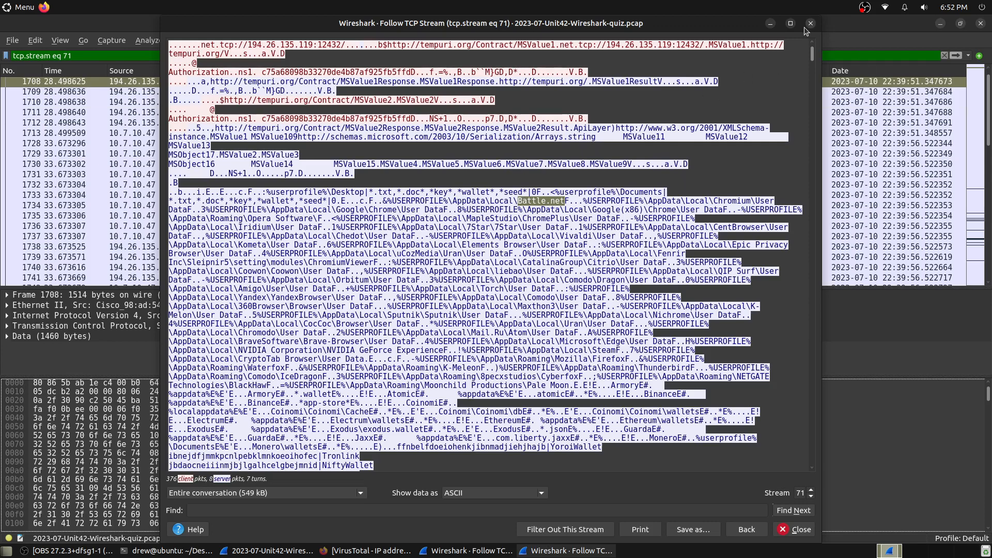
scroll(460, 171, "down", 2)
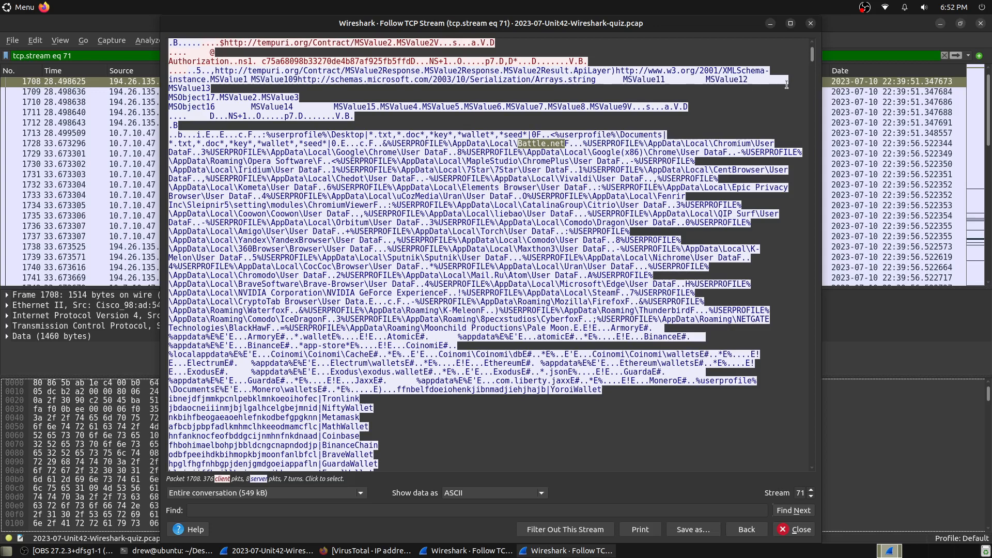
left_click(812, 23)
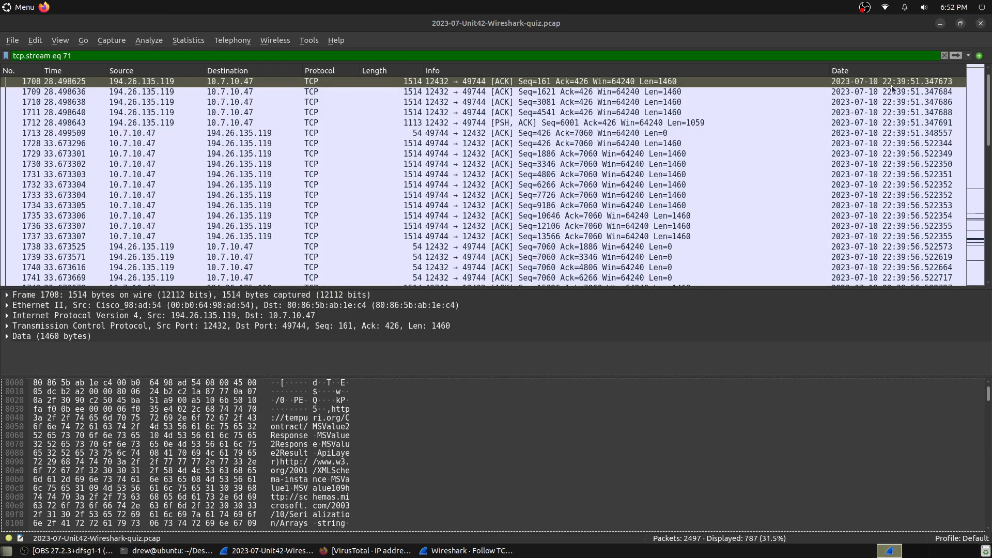
Replace the stream 71 display filter with http.
scroll(867, 97, "up", 4)
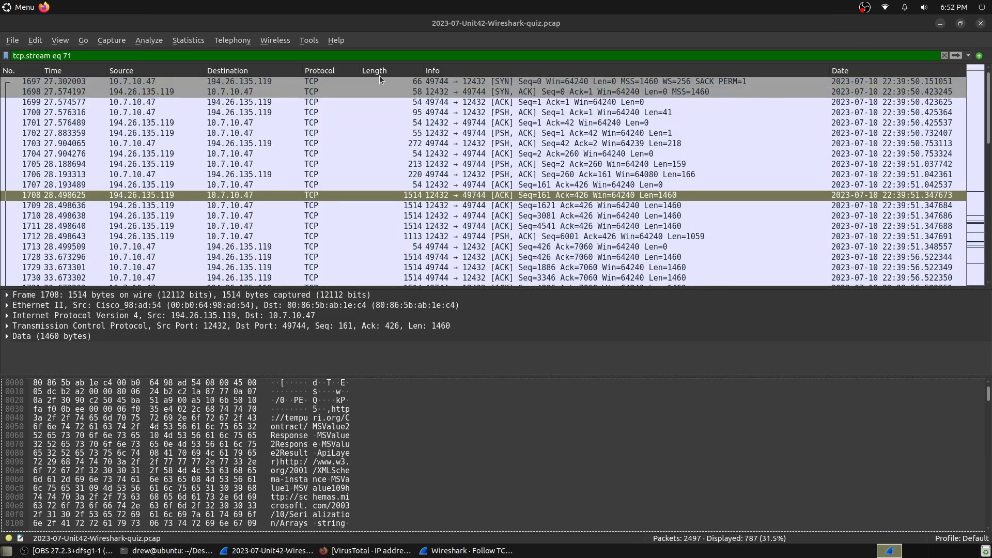
left_click_drag(111, 58, 1, 86)
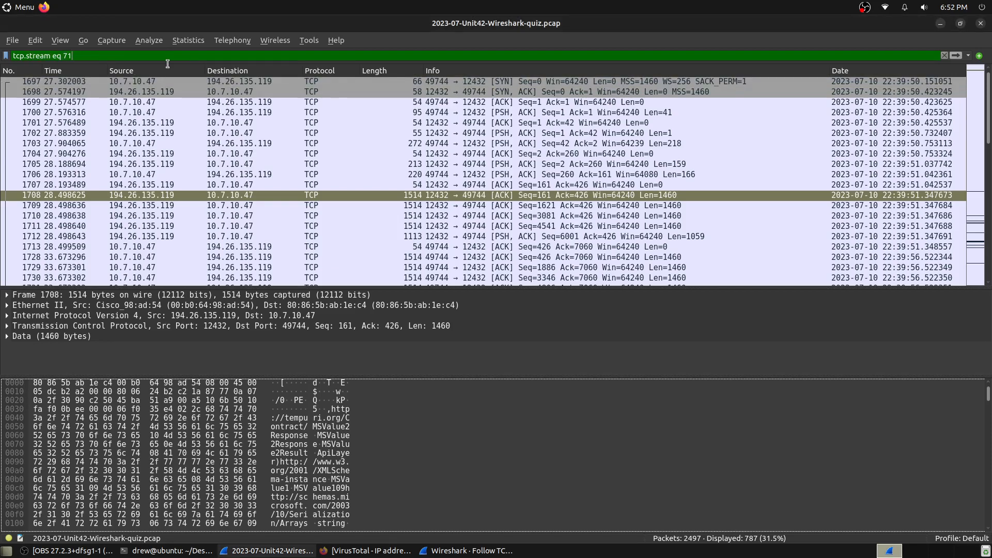
key("ctrl+a")
type("ht")
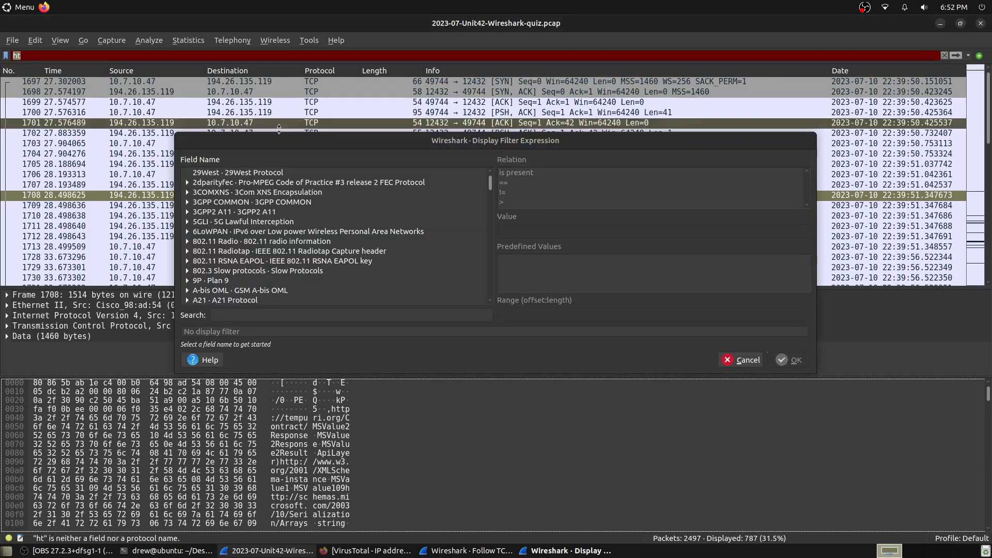
left_click(743, 366)
left_click(742, 366)
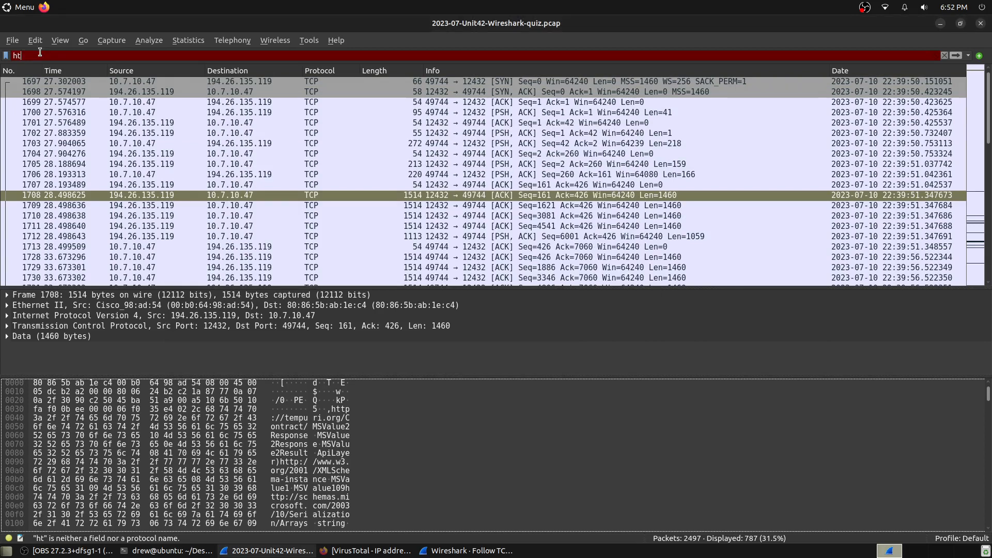
type("tp")
key("Return")
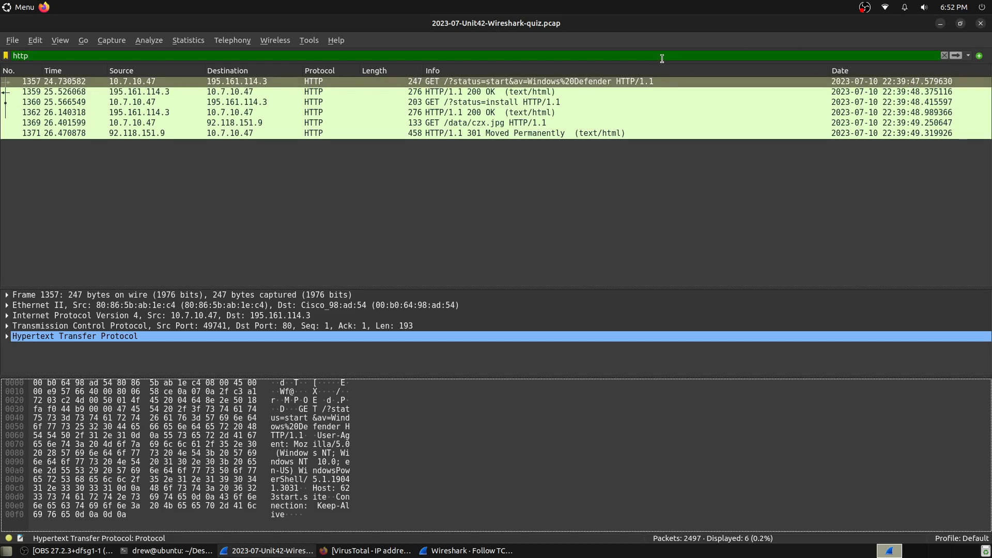
Filter the packet list by kerberos.
key("ctrl+a")
key("BackSpace")
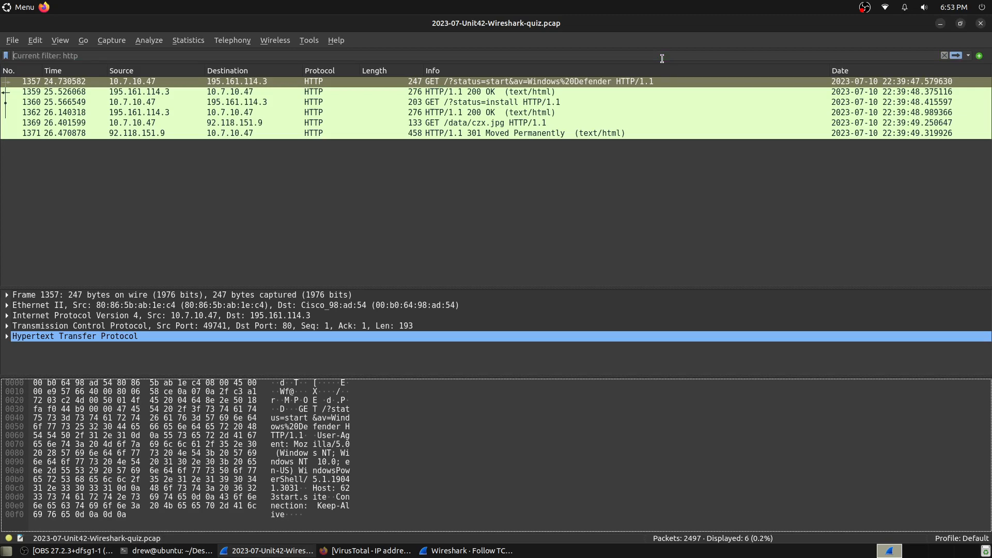
type("kerb")
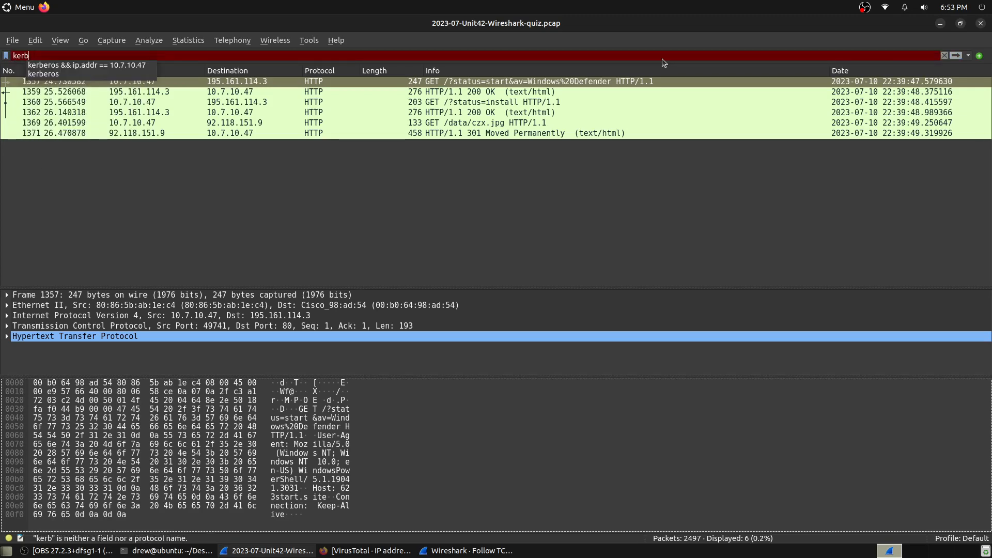
type("eros")
key("Return")
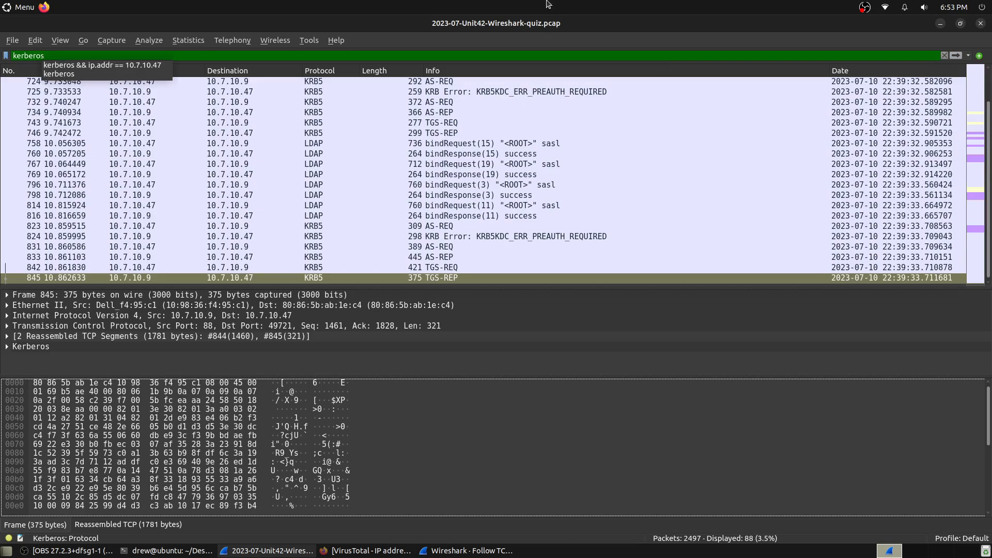
Follow the TCP stream of Kerberos error packet 824, highlight the host name DESKTOP-9PEA63H in it, and close the stream window.
left_click(486, 236)
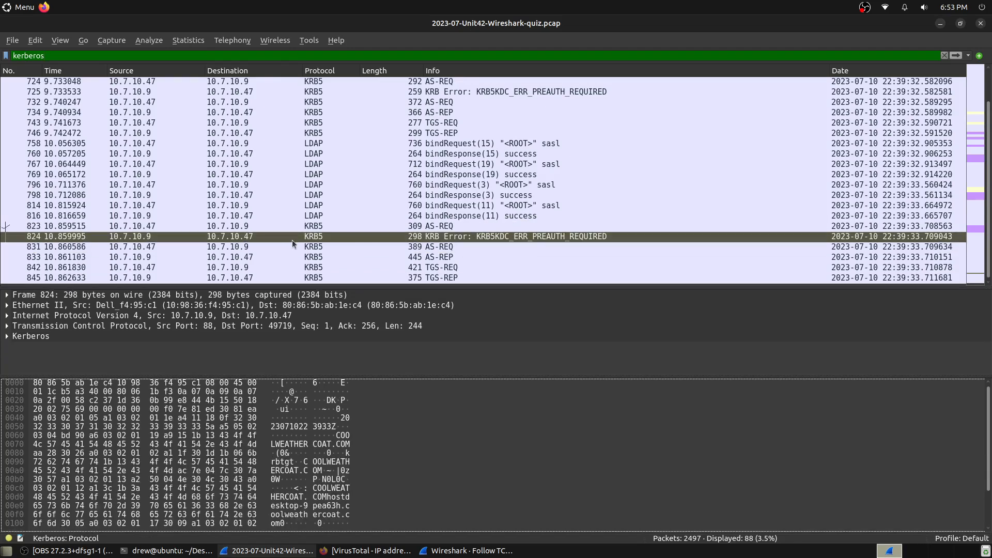
right_click(313, 240)
mouse_move(364, 391)
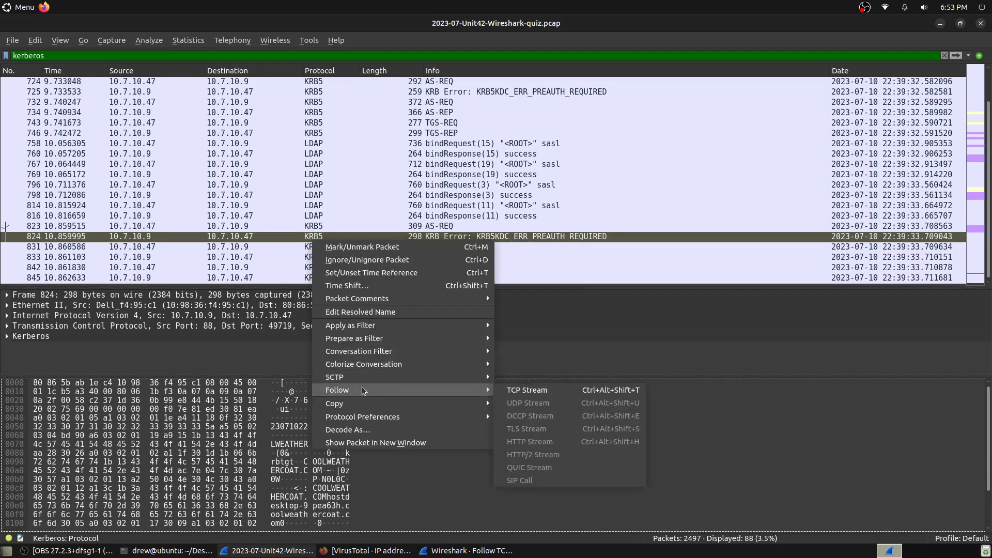
left_click(516, 390)
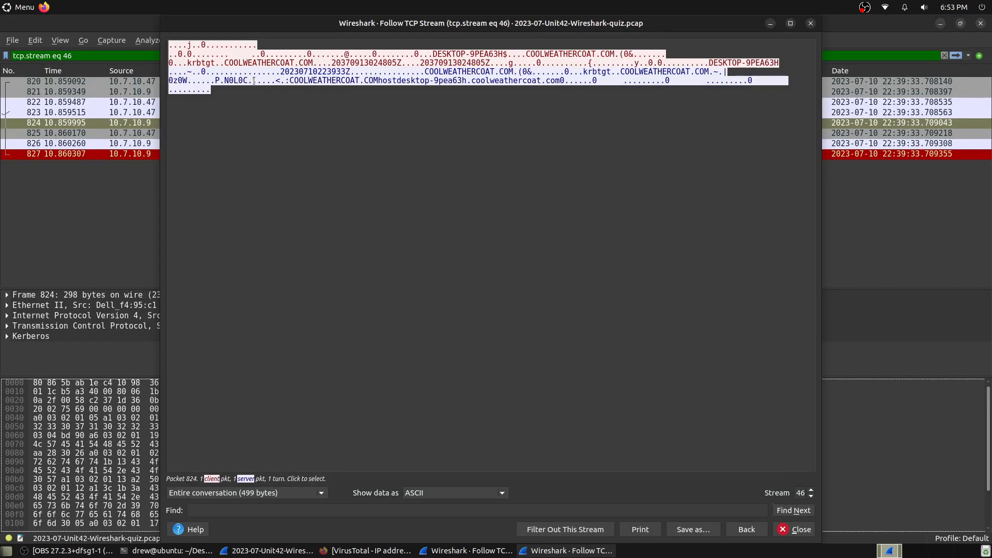
left_click_drag(429, 55, 503, 53)
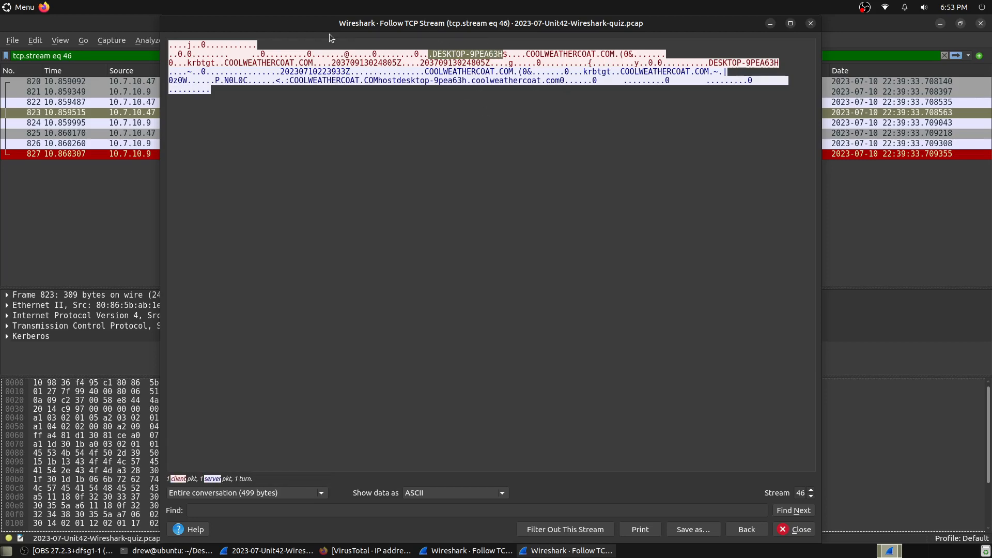
left_click_drag(341, 23, 180, 167)
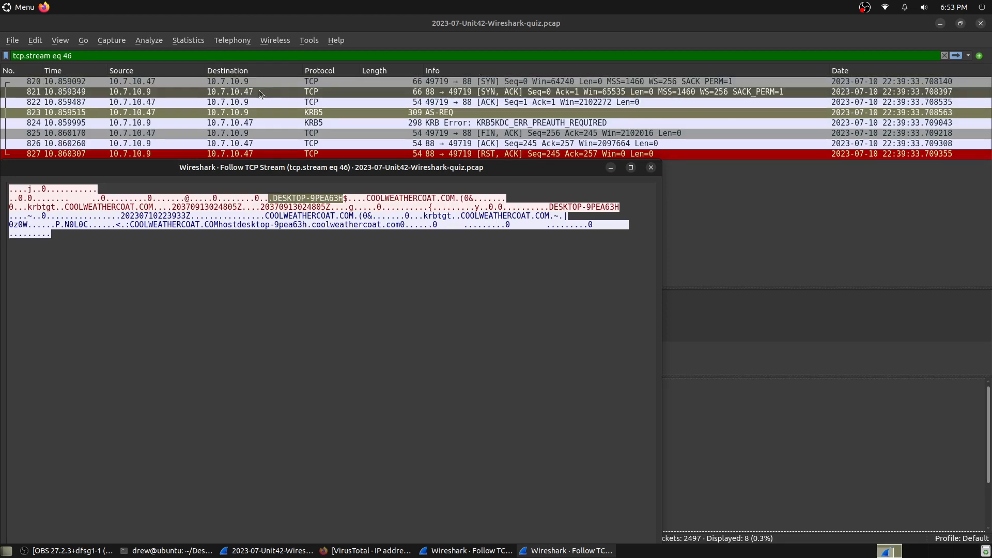
left_click_drag(309, 163, 607, 11)
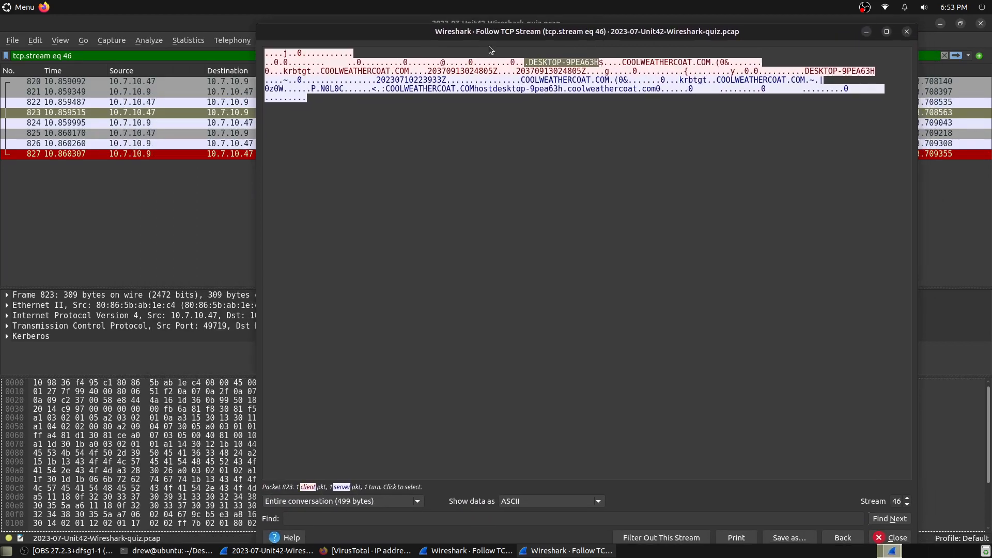
left_click(906, 32)
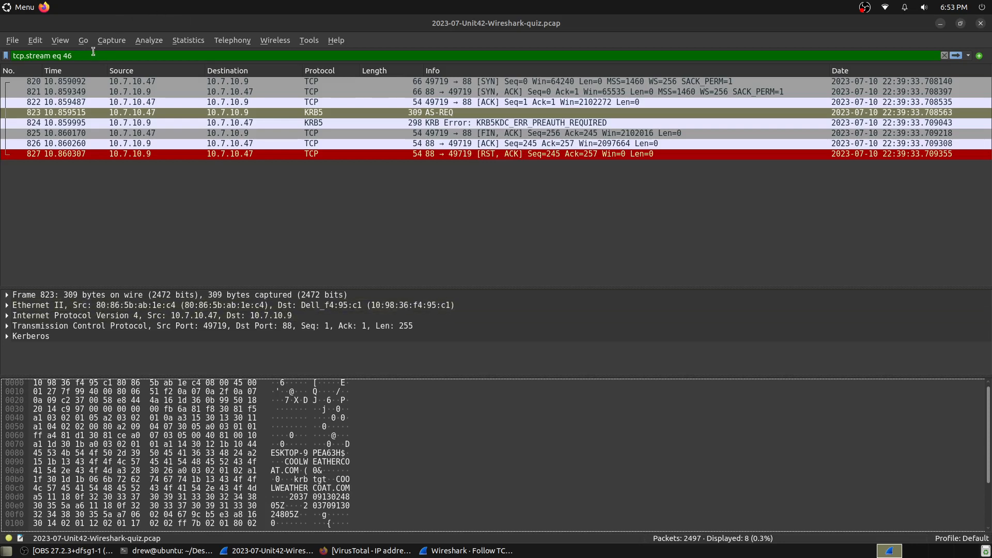
Clear the stream 46 display filter to list all packets in the capture.
left_click_drag(93, 51, 25, 47)
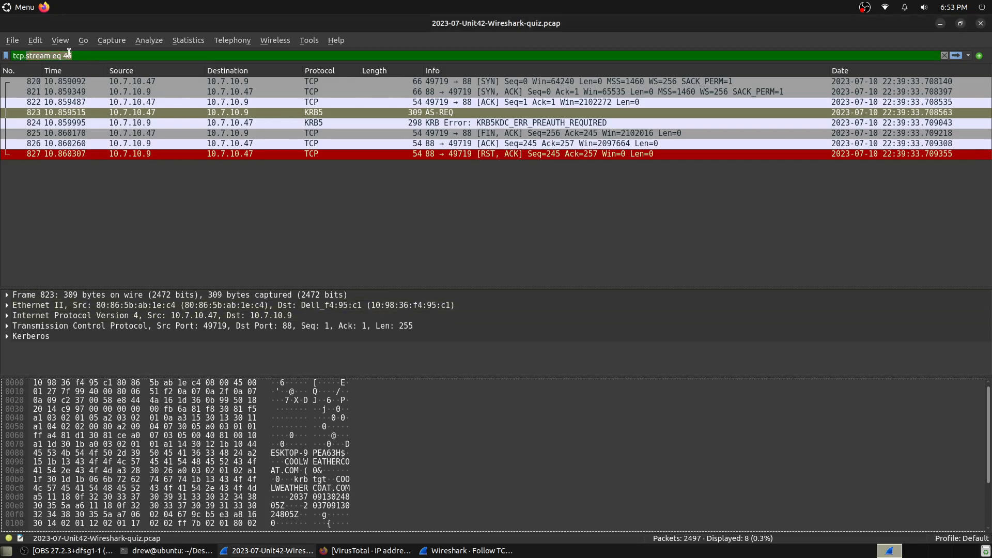
key("BackSpace")
key("BackSpace")
key("BackSpace")
key("BackSpace")
key("BackSpace")
key("Return")
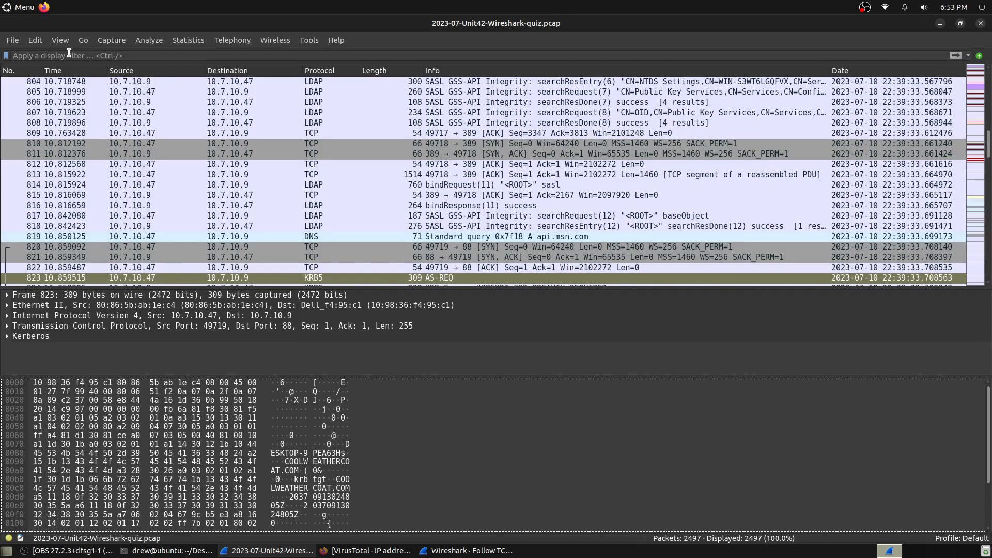